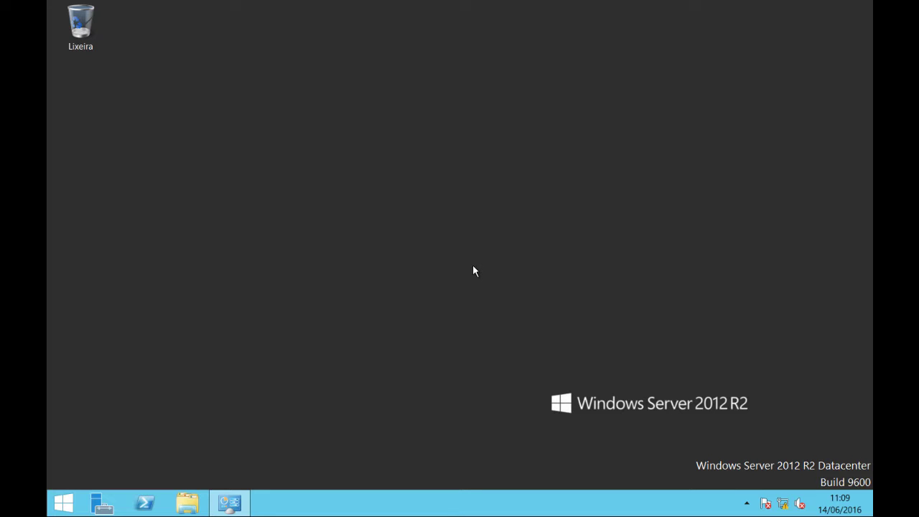
Open Disk Management, maximize its window and inspect Disco 0 and Disco 1
key(super+x)
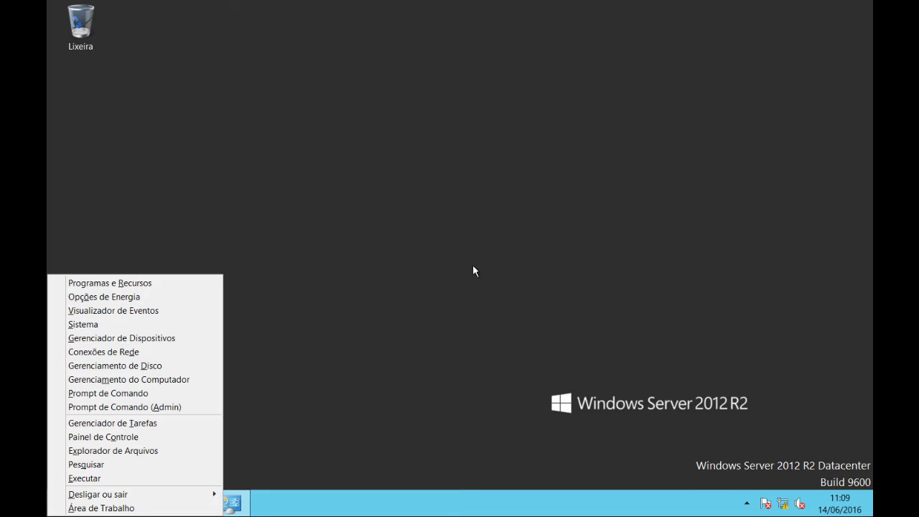
click(141, 366)
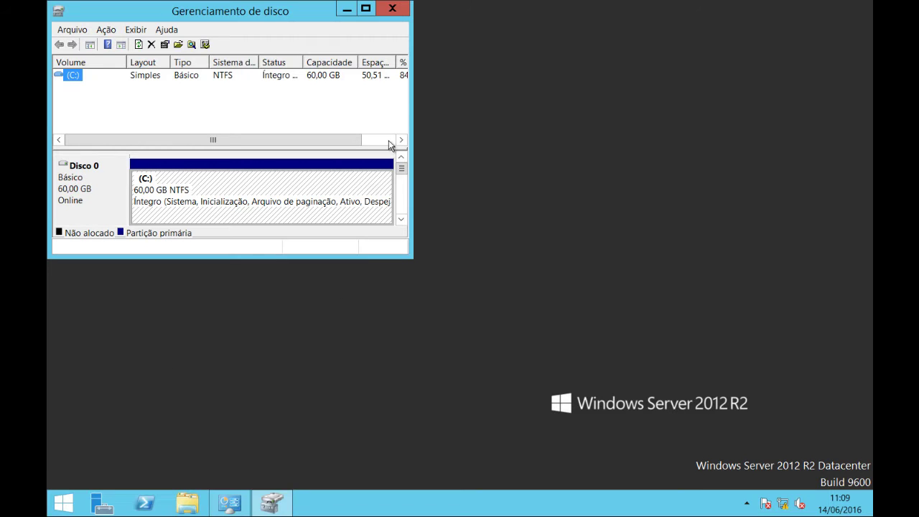
click(366, 10)
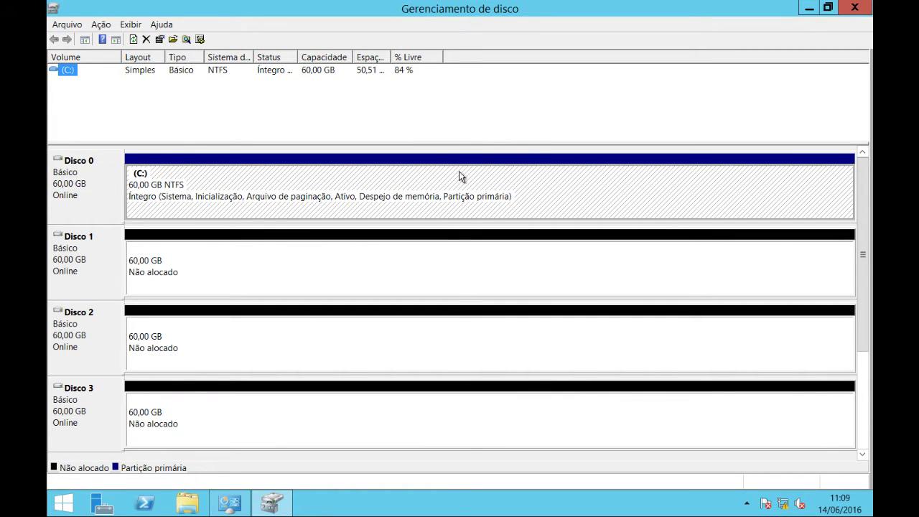
click(100, 195)
click(257, 180)
click(91, 283)
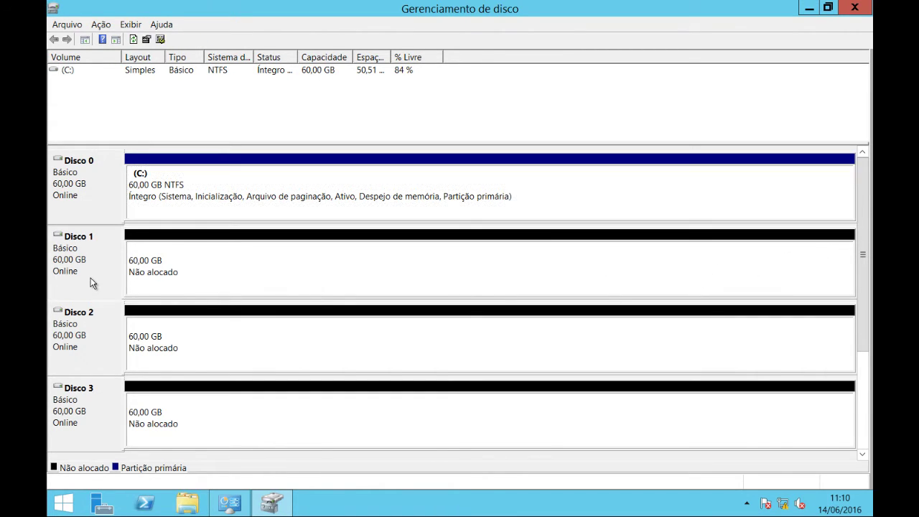
Take Disco 1, Disco 2 and Disco 3 offline and close Disk Management
right_click(90, 283)
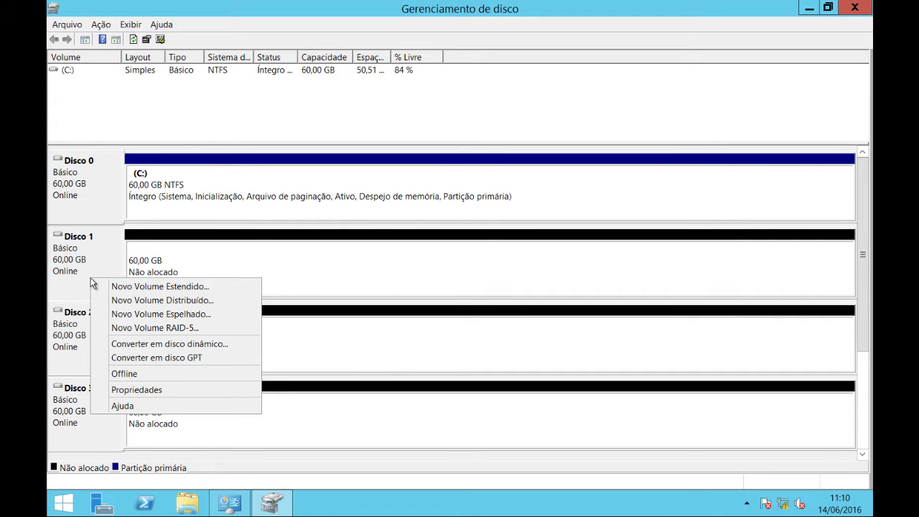
click(163, 372)
right_click(91, 355)
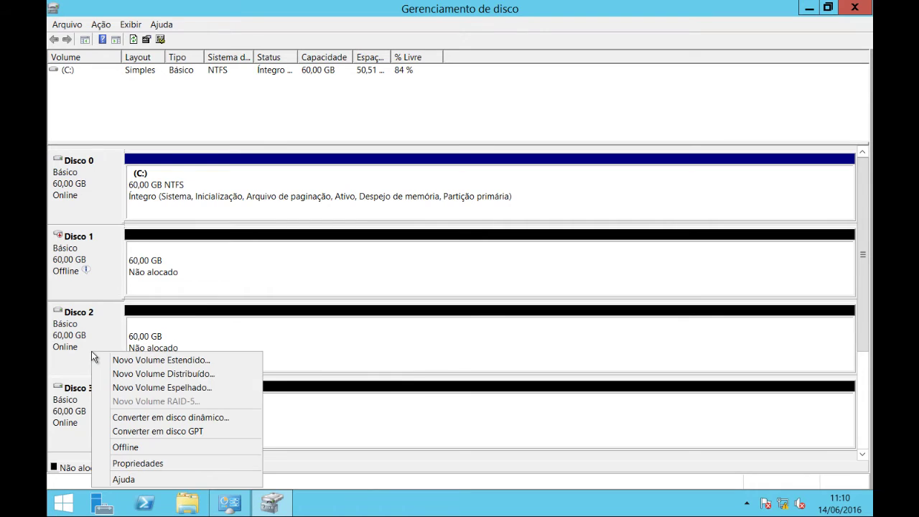
click(117, 445)
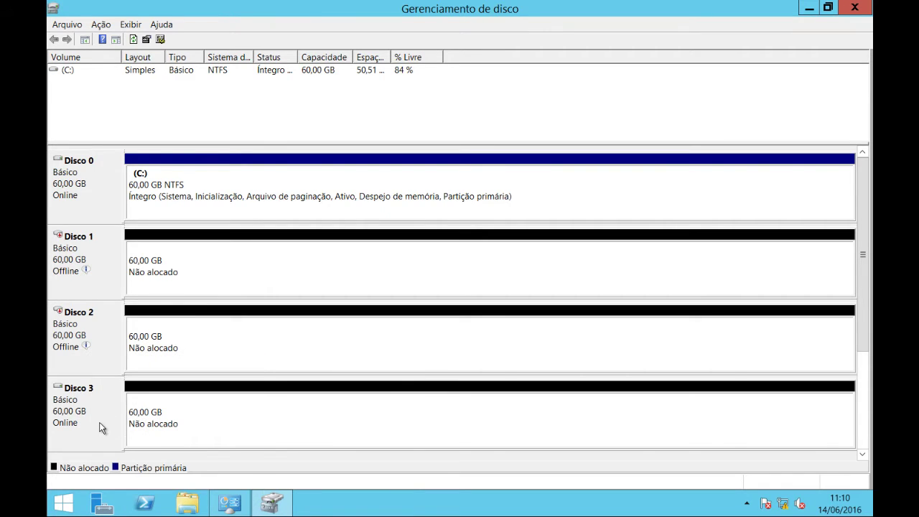
right_click(100, 425)
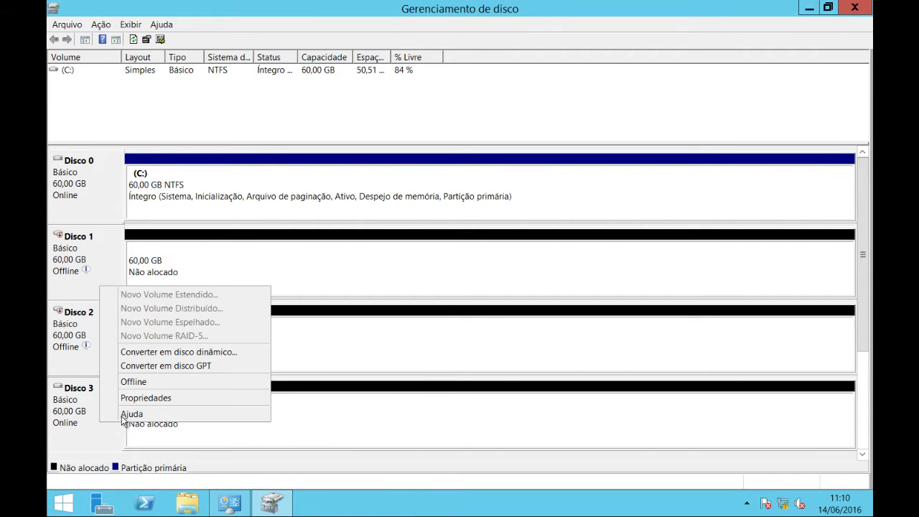
click(154, 380)
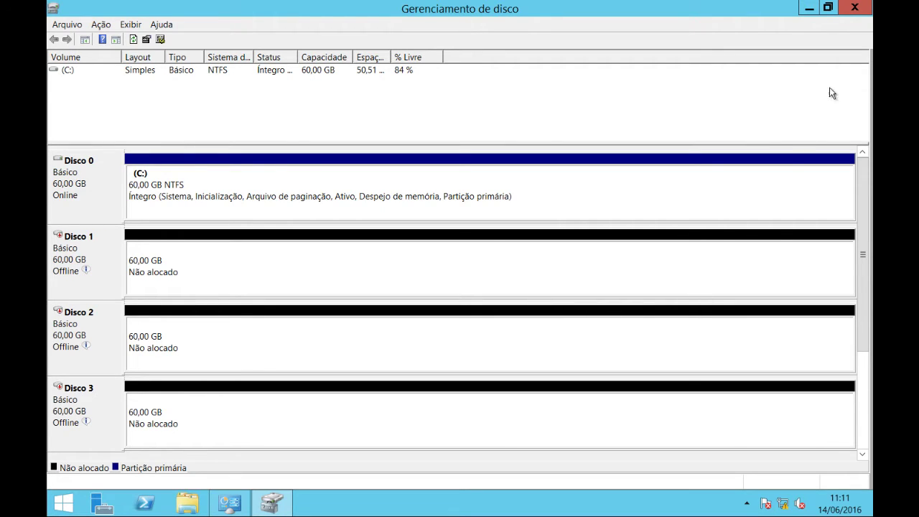
click(855, 9)
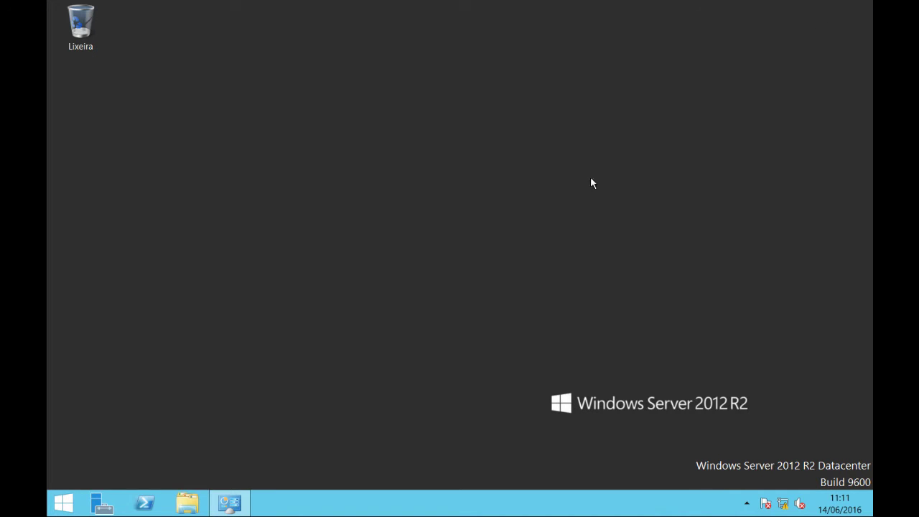
Switch to Server Manager and display the Discos page of the file and storage services
click(102, 504)
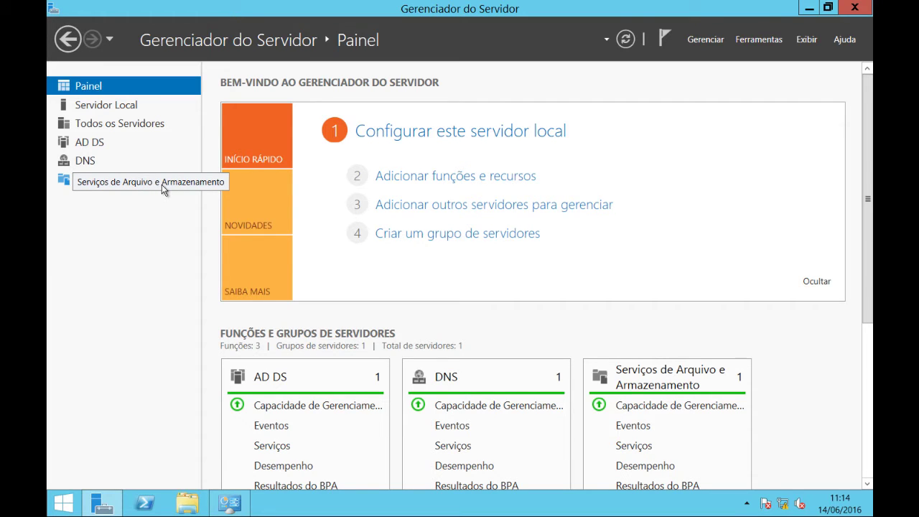
click(107, 182)
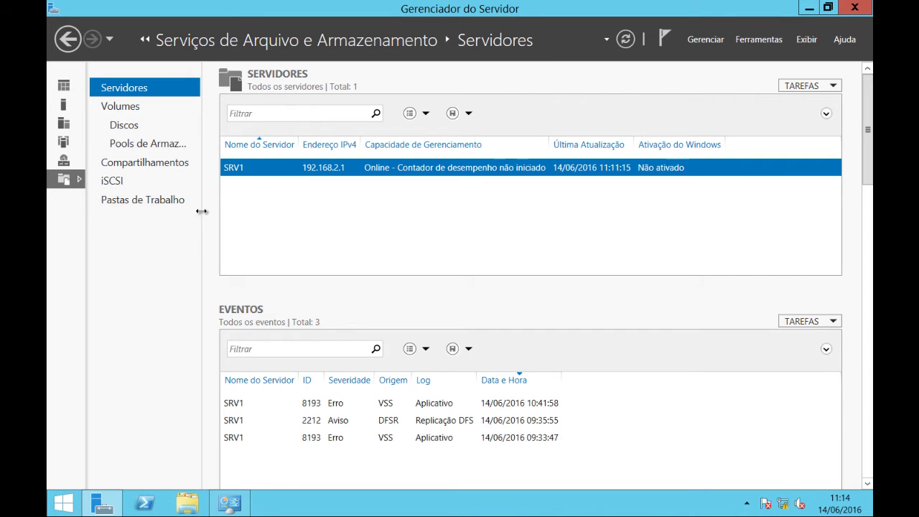
click(128, 126)
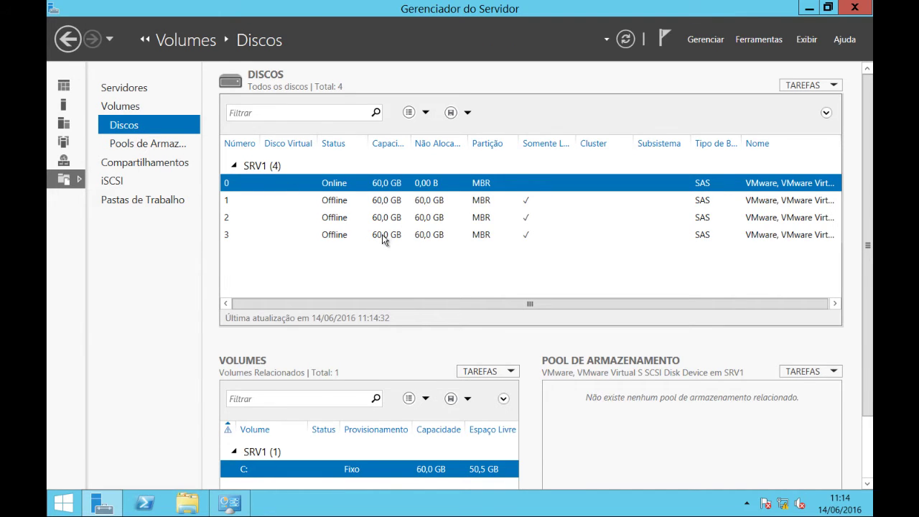
Examine the status and capacity of disks 0 to 3 on SRV1
click(336, 203)
click(348, 219)
click(350, 235)
click(344, 217)
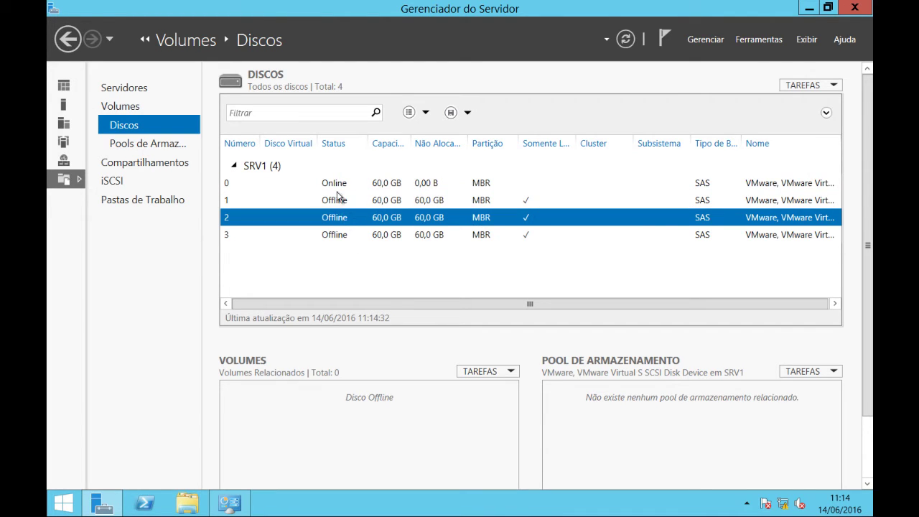
click(339, 185)
click(344, 200)
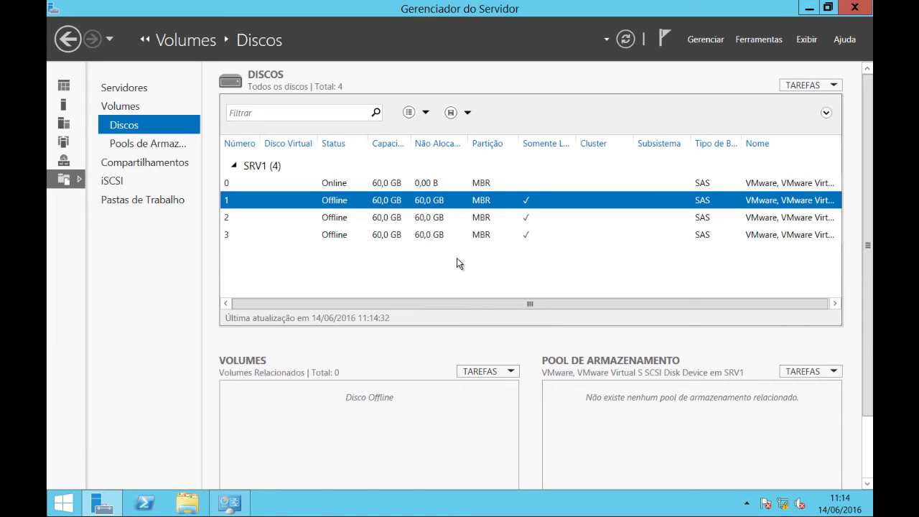
Start a new storage pool from the storage pools page and advance past the introduction
click(162, 147)
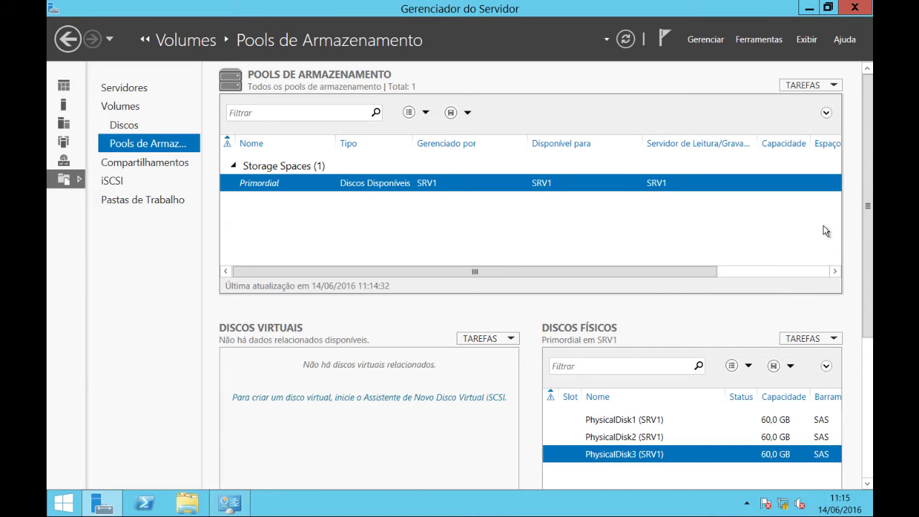
click(834, 86)
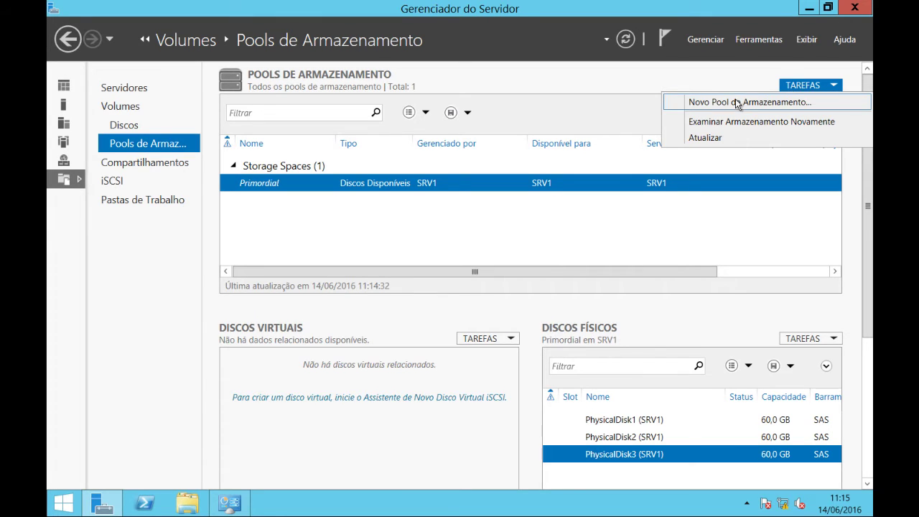
click(787, 102)
click(769, 118)
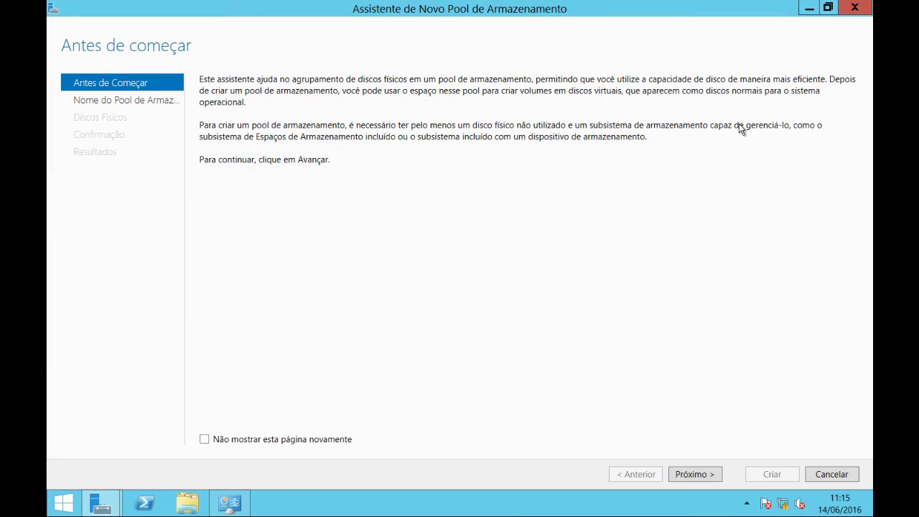
click(700, 476)
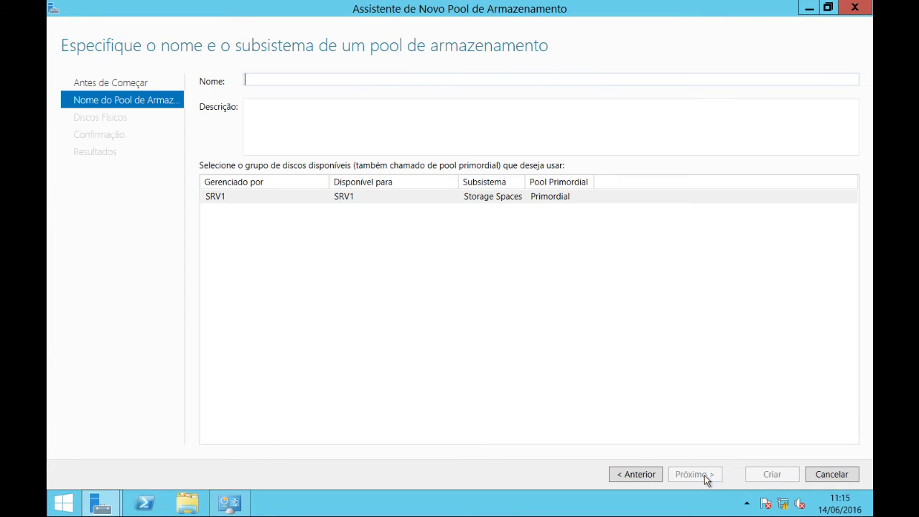
Choose the Primordial disk group on SRV1, name the pool PoolDoEdu and continue to the physical disks
click(253, 198)
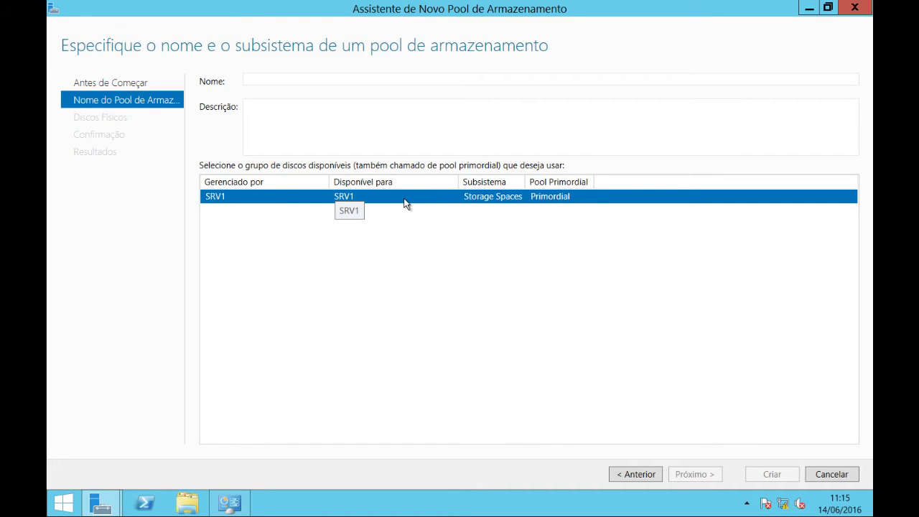
click(431, 74)
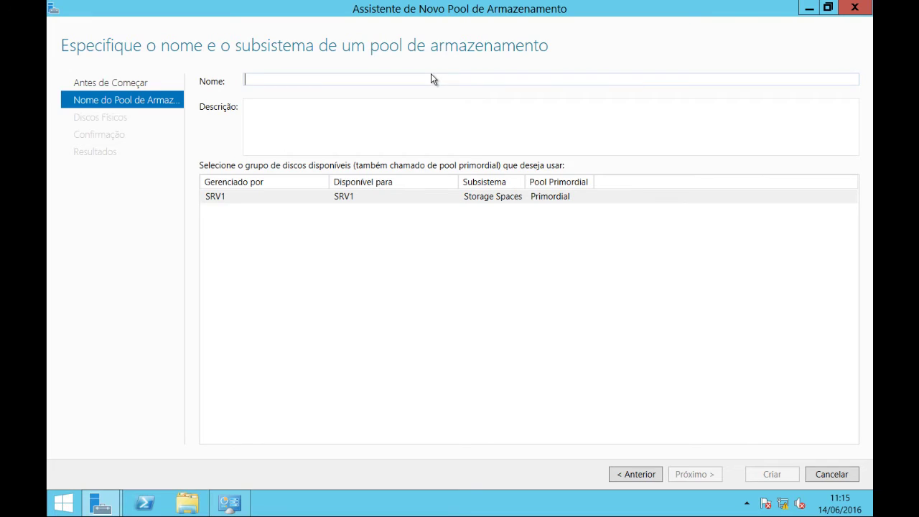
text(PoolD)
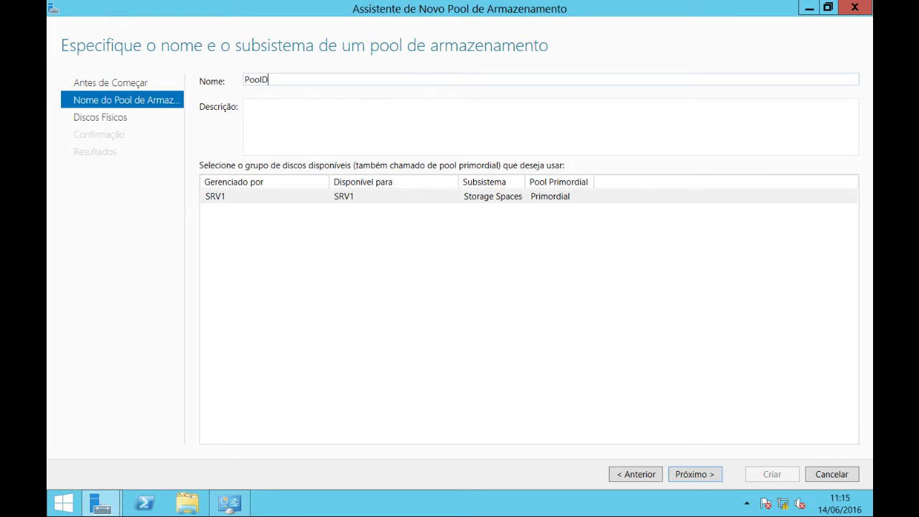
text(oEdu)
click(713, 479)
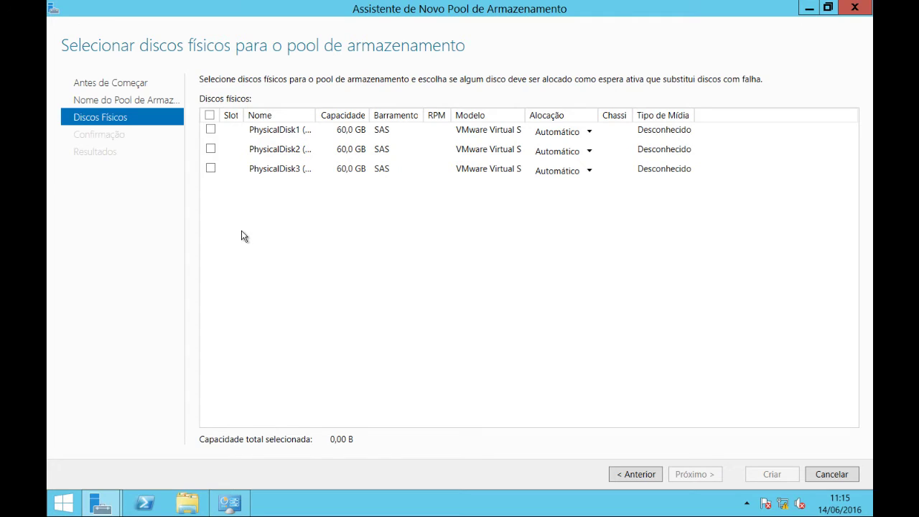
Create the pool from all three physical disks with Automático allocation and proceed to the new virtual disk wizard
click(210, 115)
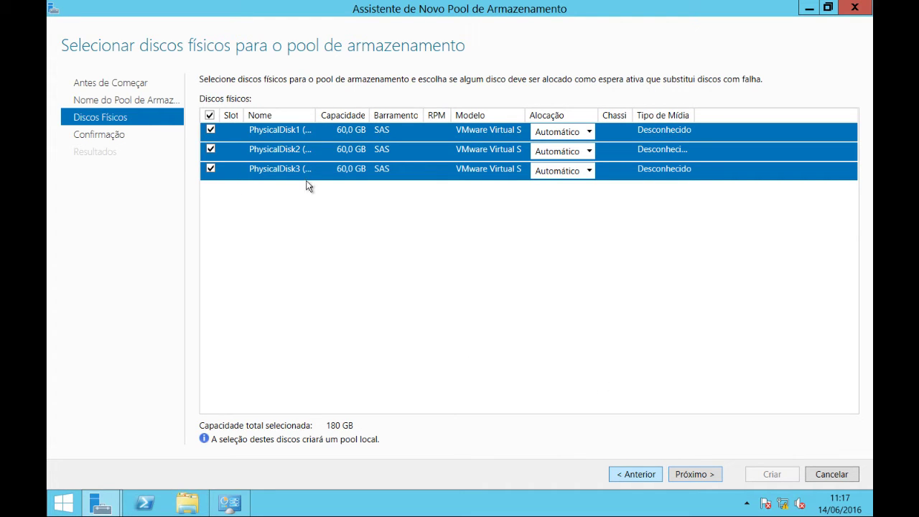
click(589, 134)
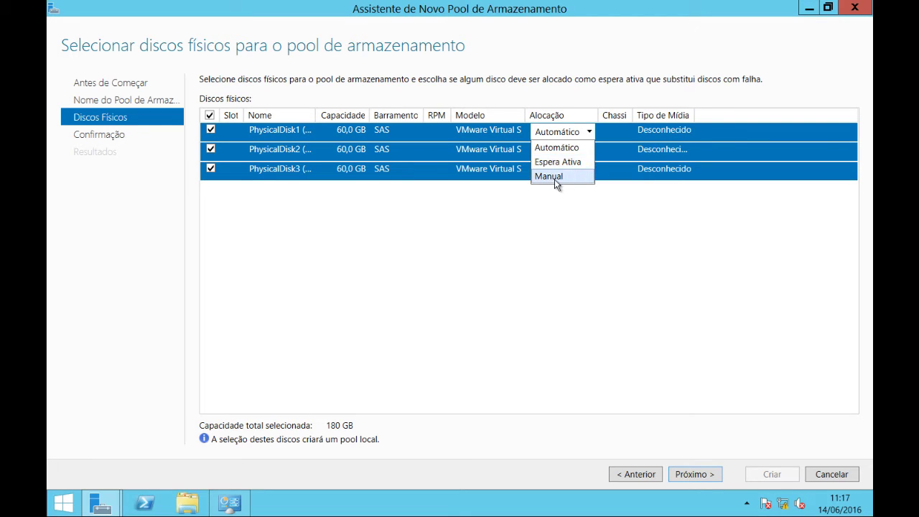
click(575, 147)
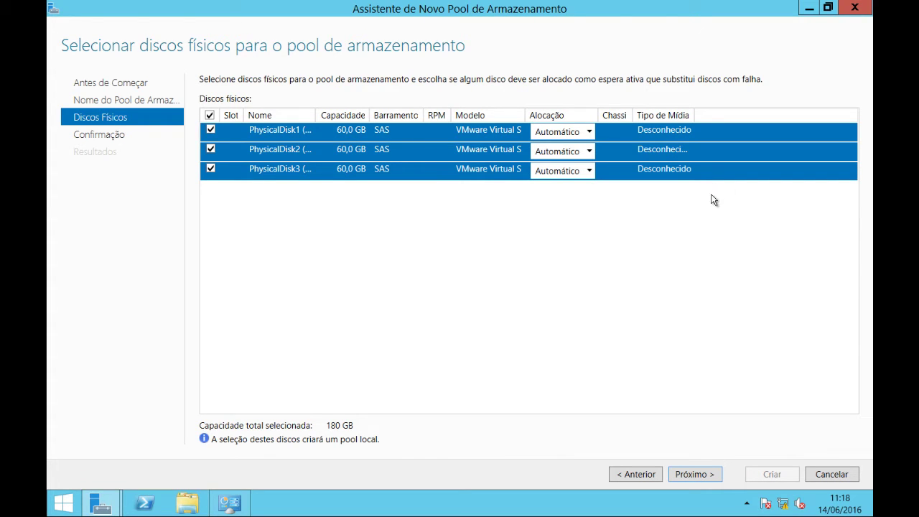
click(719, 469)
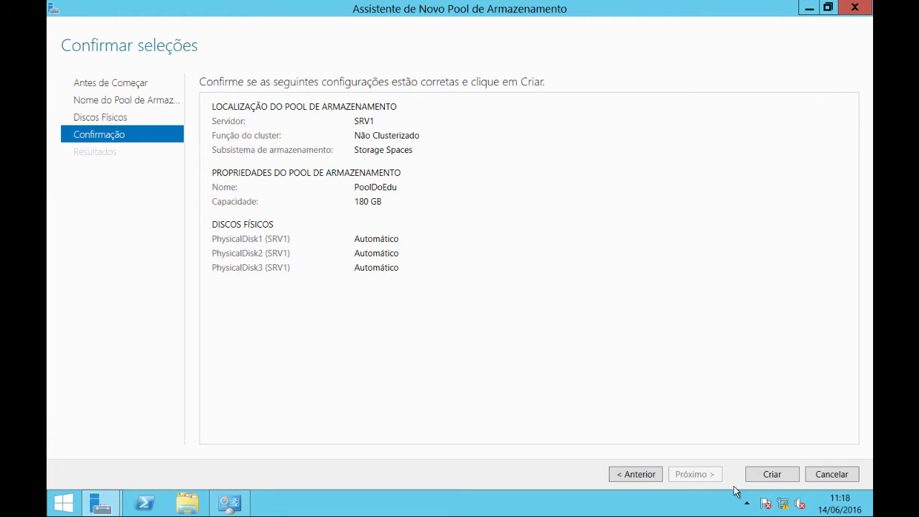
click(787, 475)
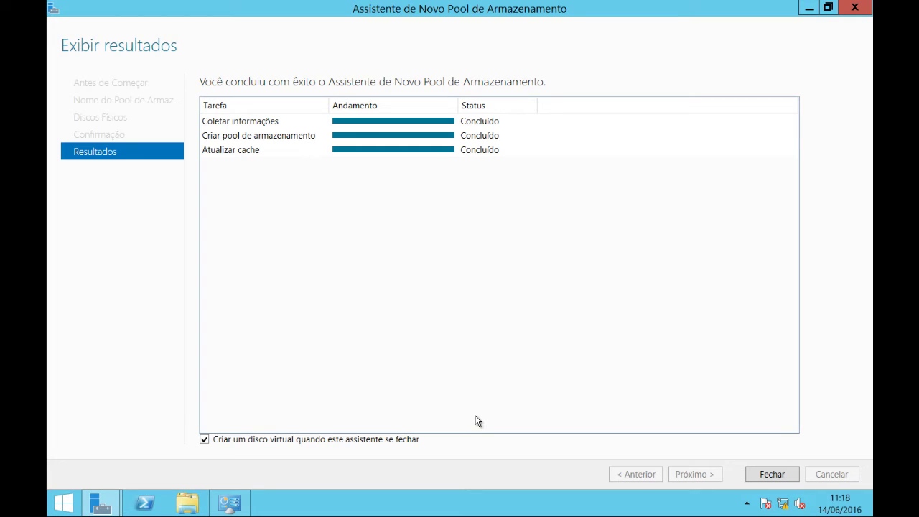
click(772, 474)
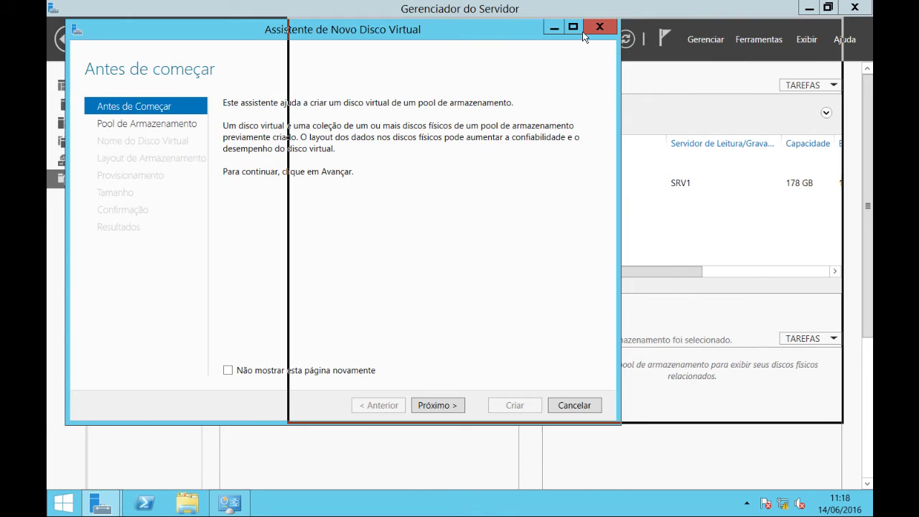
Choose PoolDoEdu as the storage pool for the new virtual disk and name the disk DiscoPoolEdu
drag(315, 39, 538, 28)
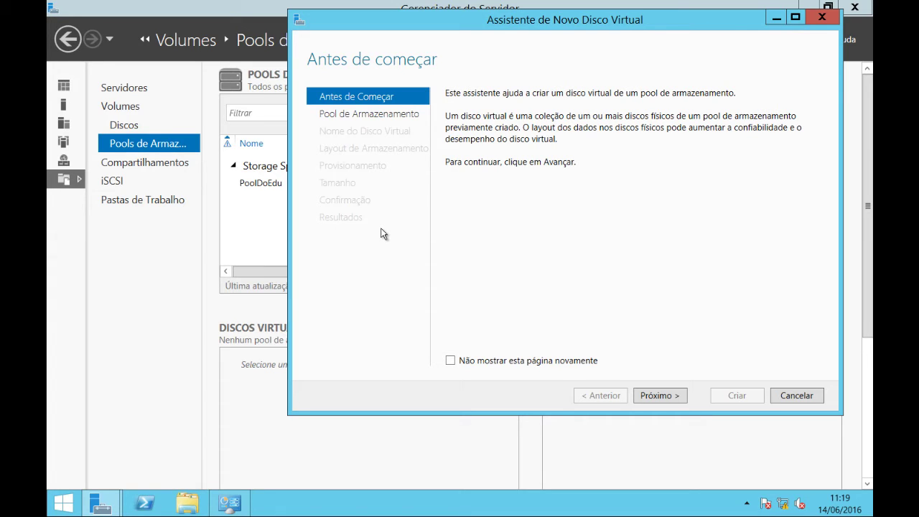
click(676, 398)
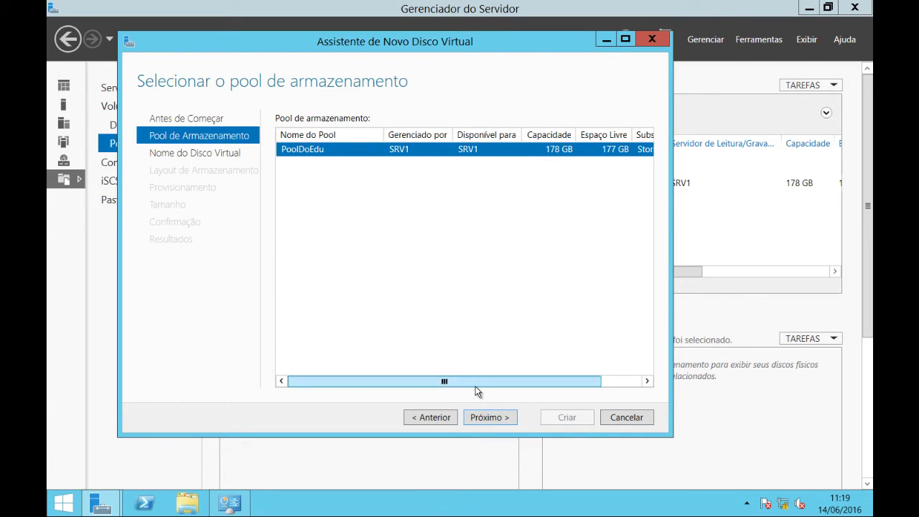
drag(474, 381, 547, 372)
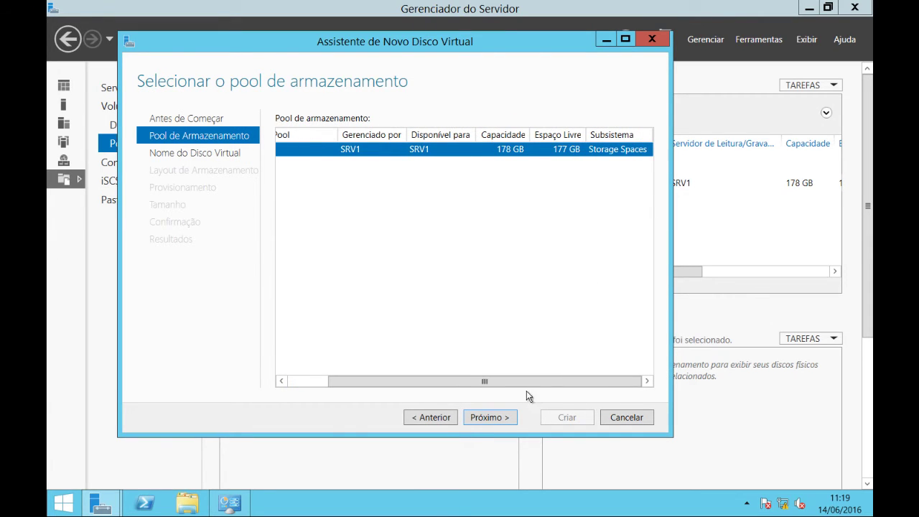
click(504, 419)
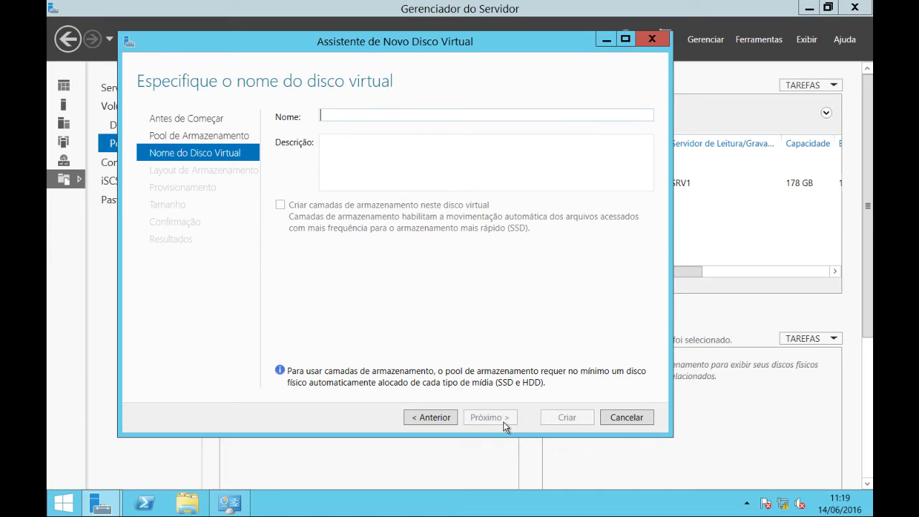
text(Di)
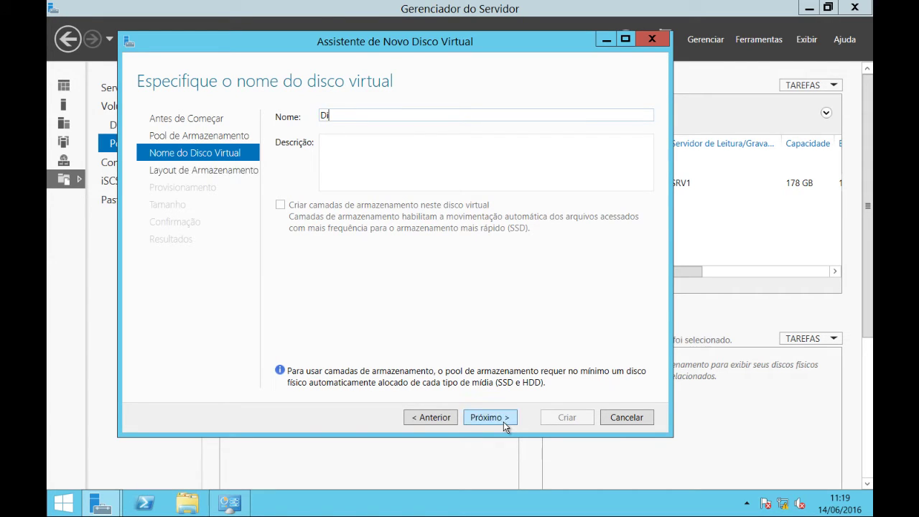
text(scoPoolEdu)
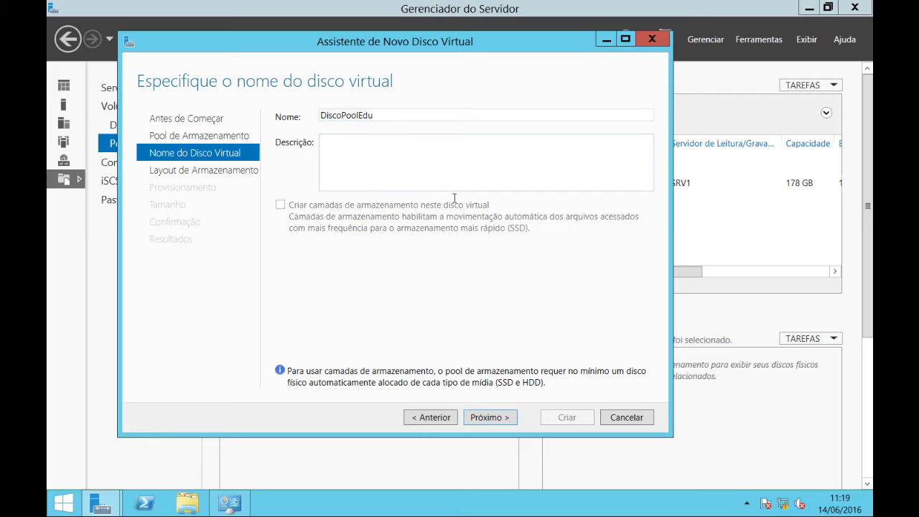
Compare the storage layouts, then give the virtual disk the Parity layout and Dinâmico provisioning
click(502, 421)
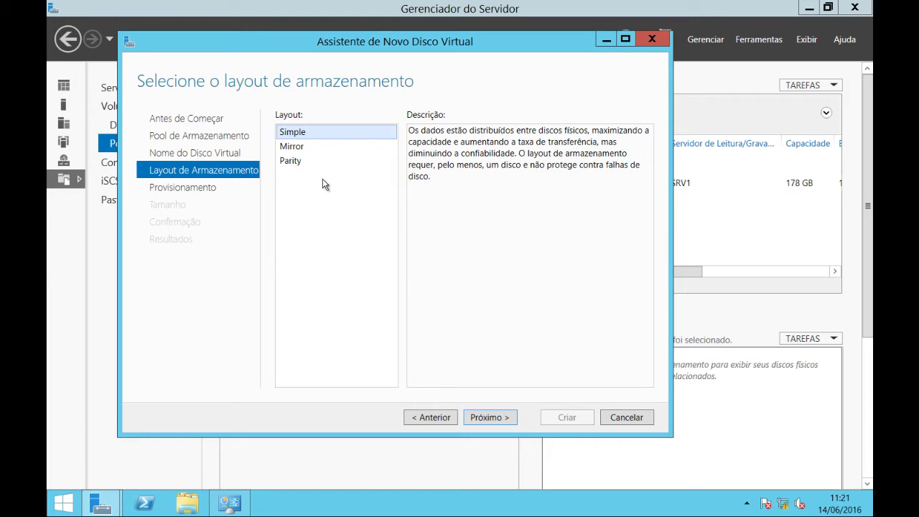
click(305, 147)
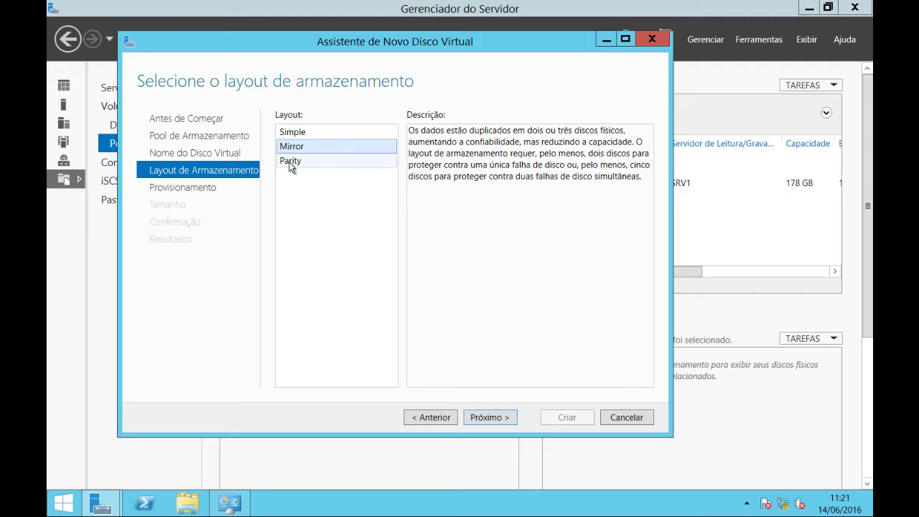
click(293, 162)
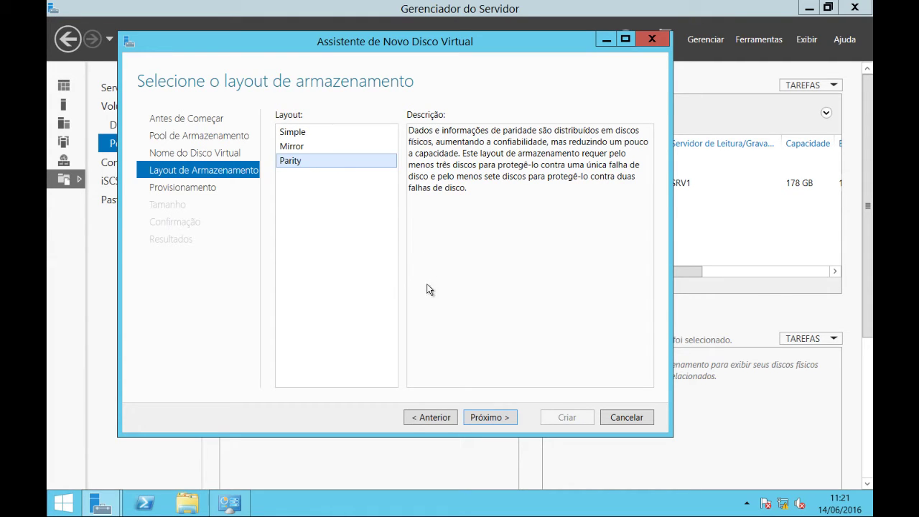
click(304, 132)
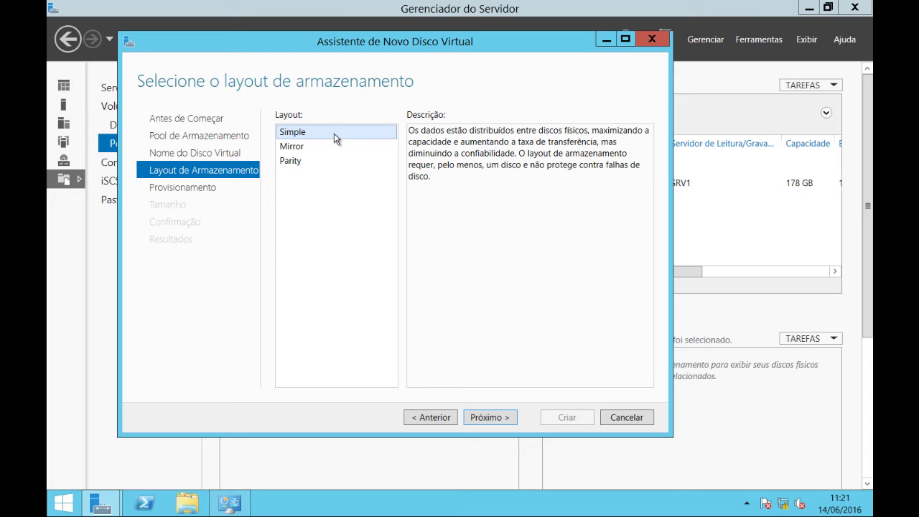
click(320, 149)
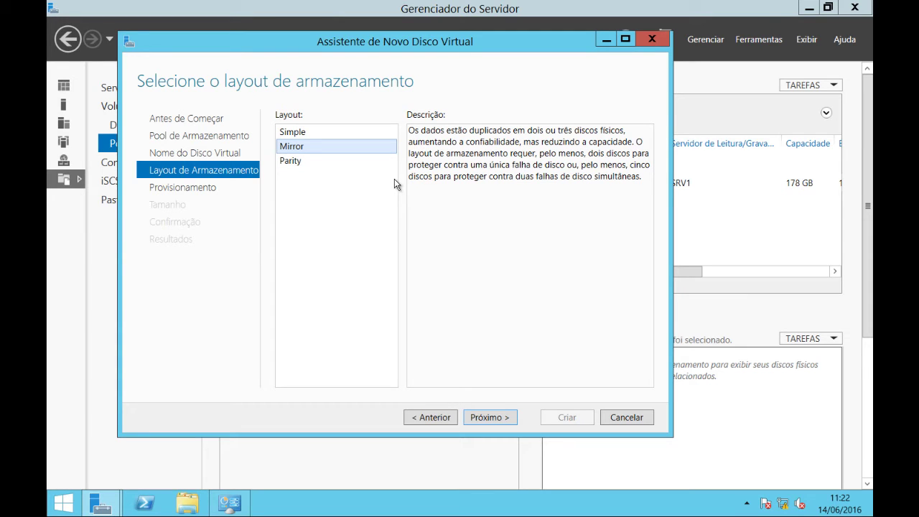
click(300, 161)
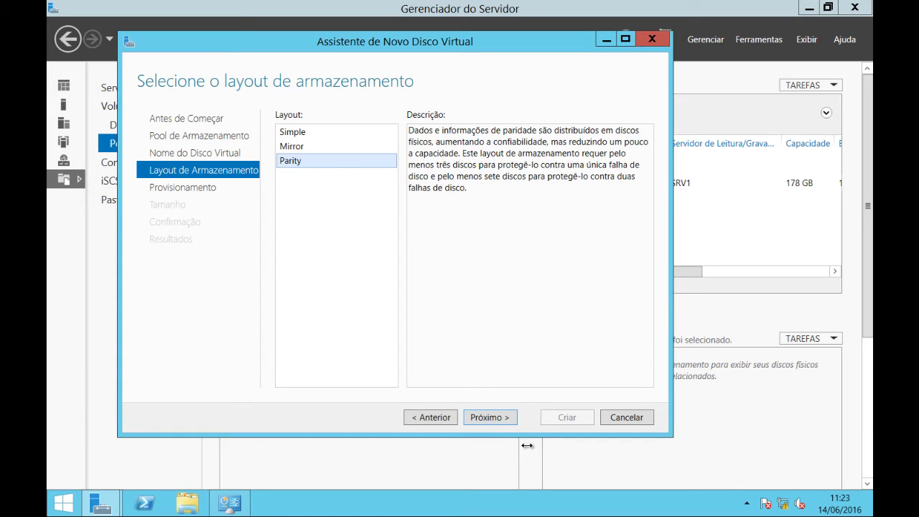
click(484, 417)
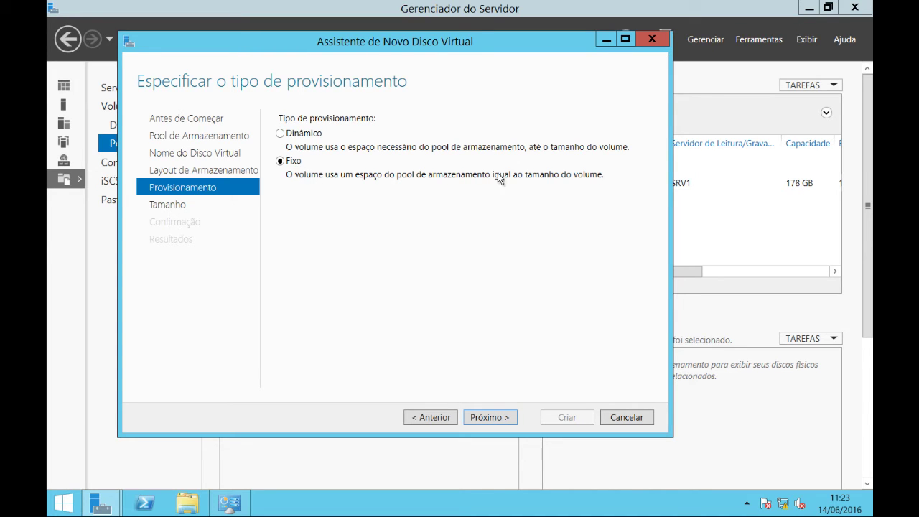
click(280, 133)
click(498, 418)
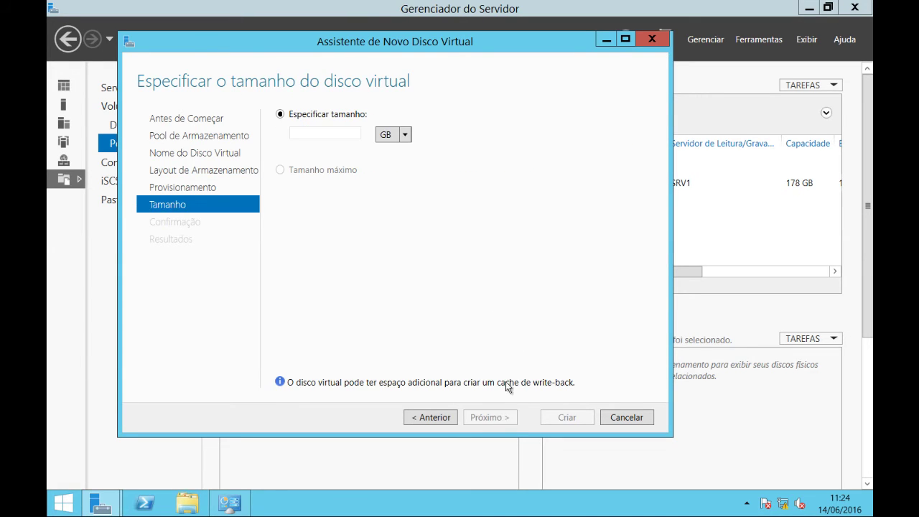
Specify a size of 40 GB for the virtual disk and create it
click(405, 135)
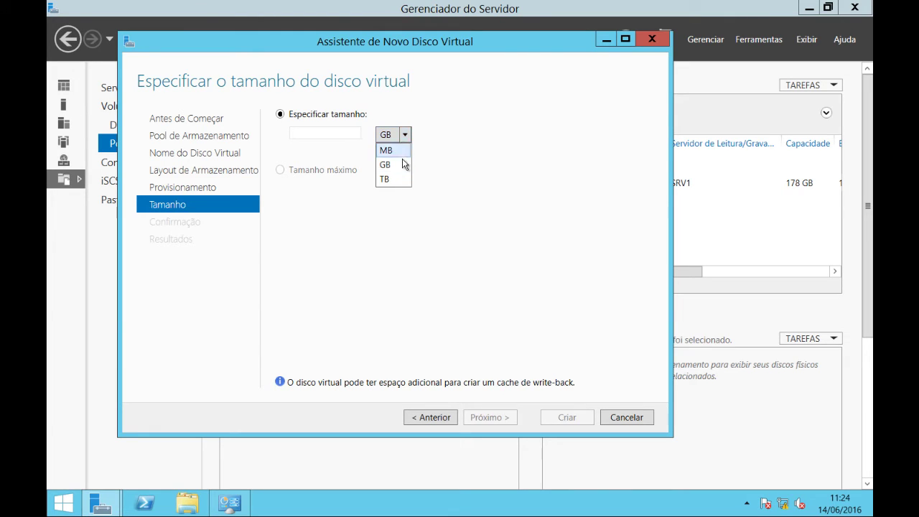
click(327, 132)
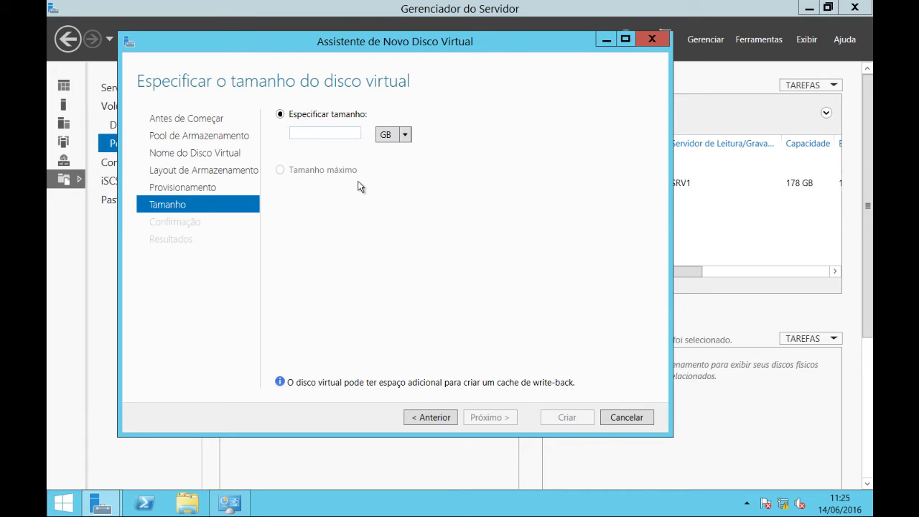
drag(506, 43, 444, 35)
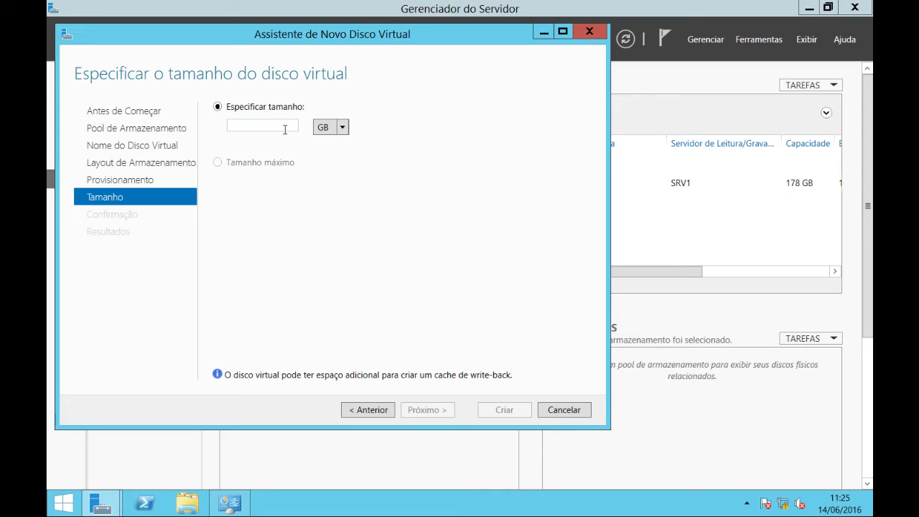
text(4)
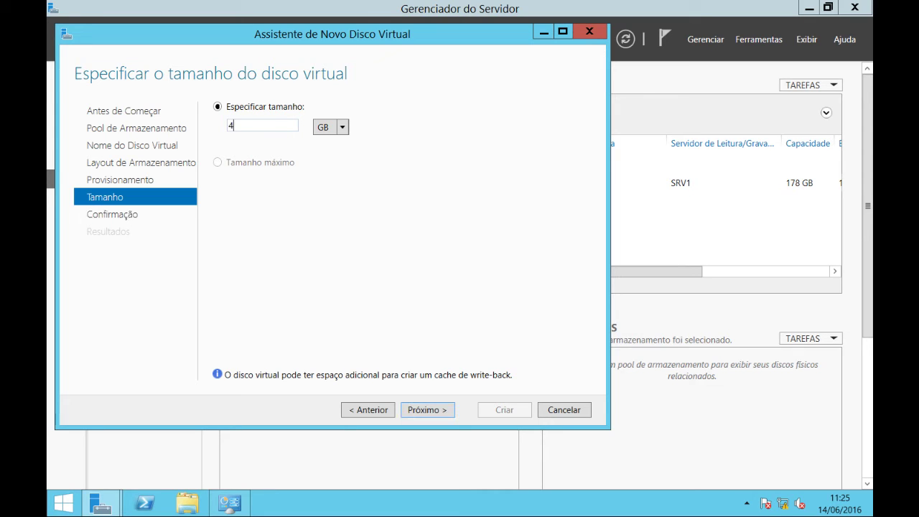
text(0)
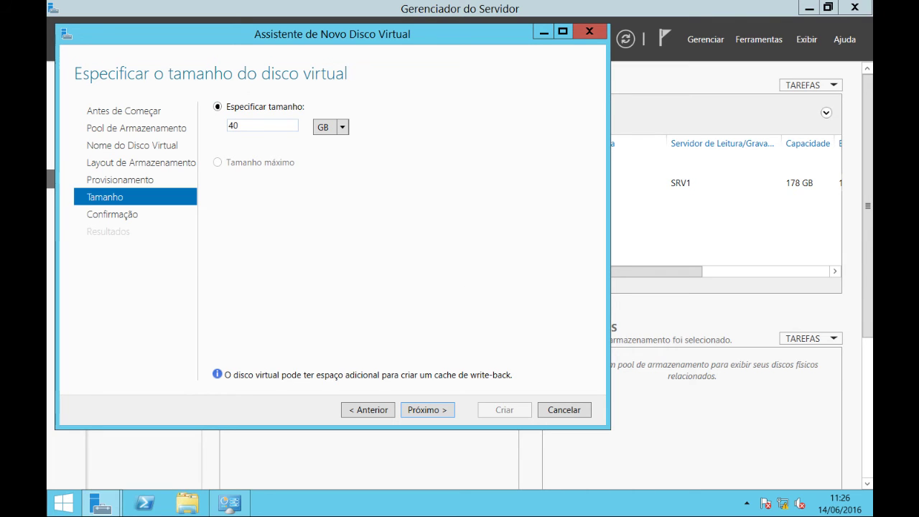
key(Return)
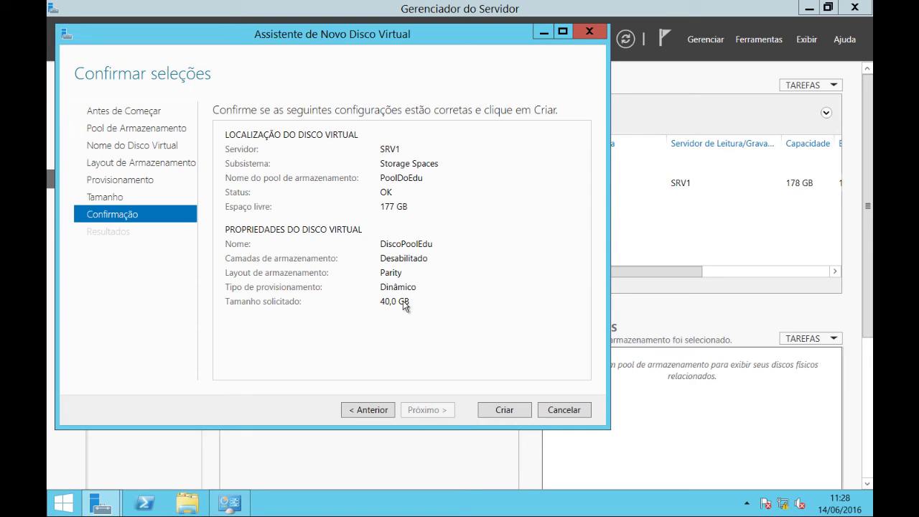
click(505, 410)
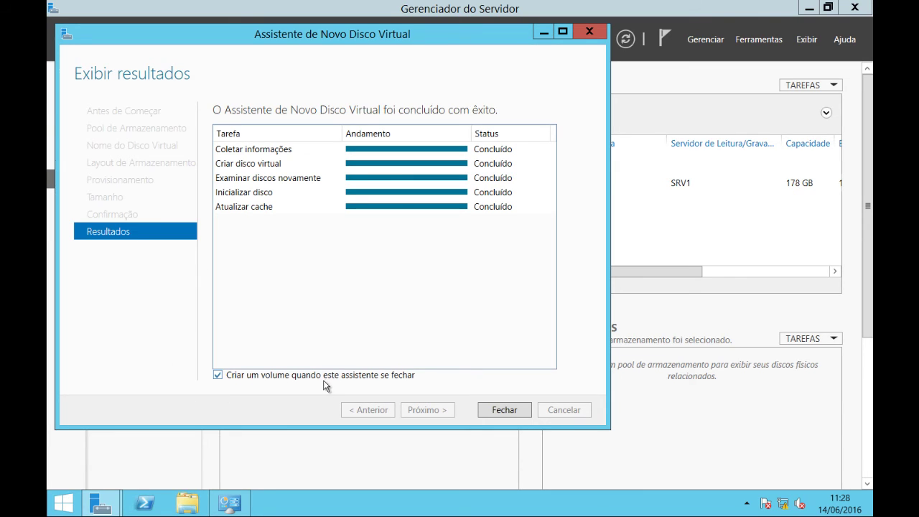
Continue to the new volume wizard and choose the DiscoPoolEdu disk on SRV1 for the volume
click(494, 413)
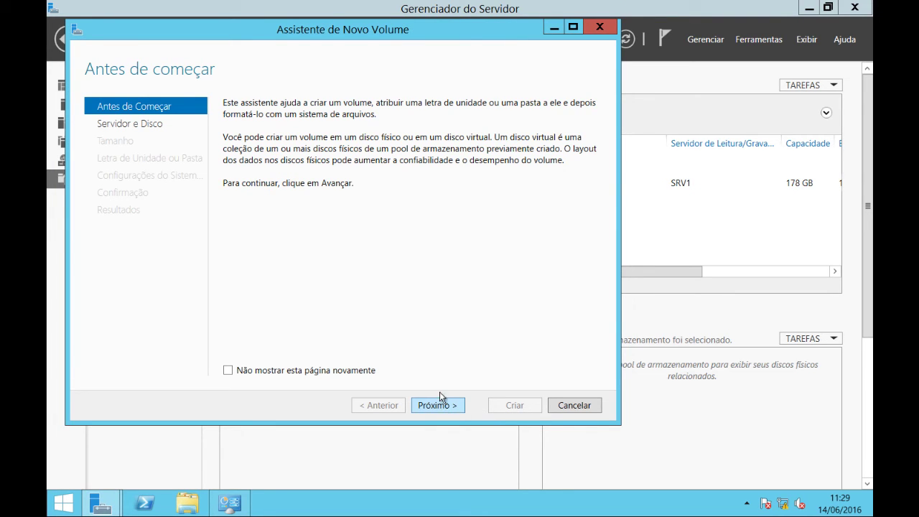
click(453, 404)
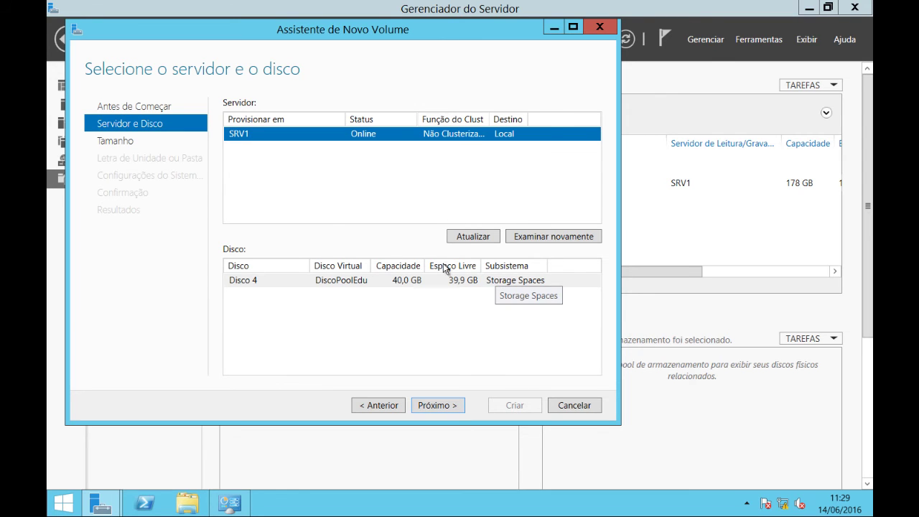
click(418, 279)
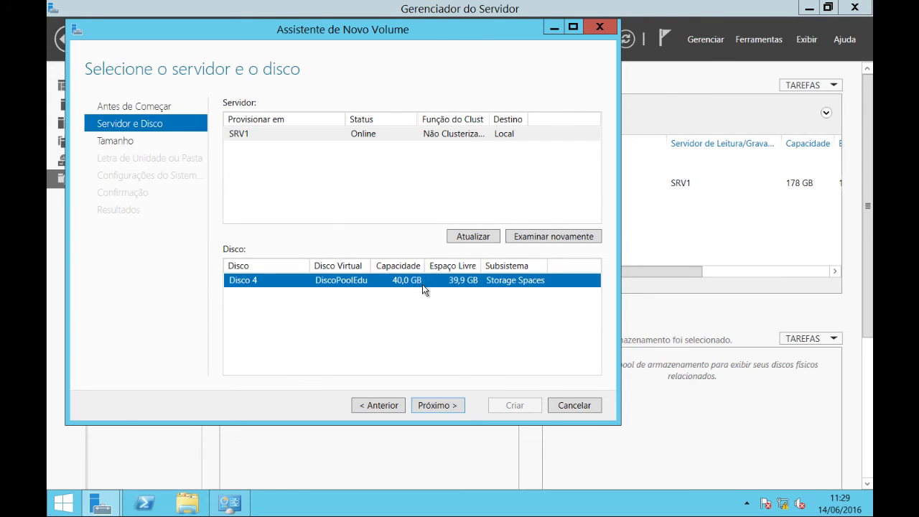
click(463, 406)
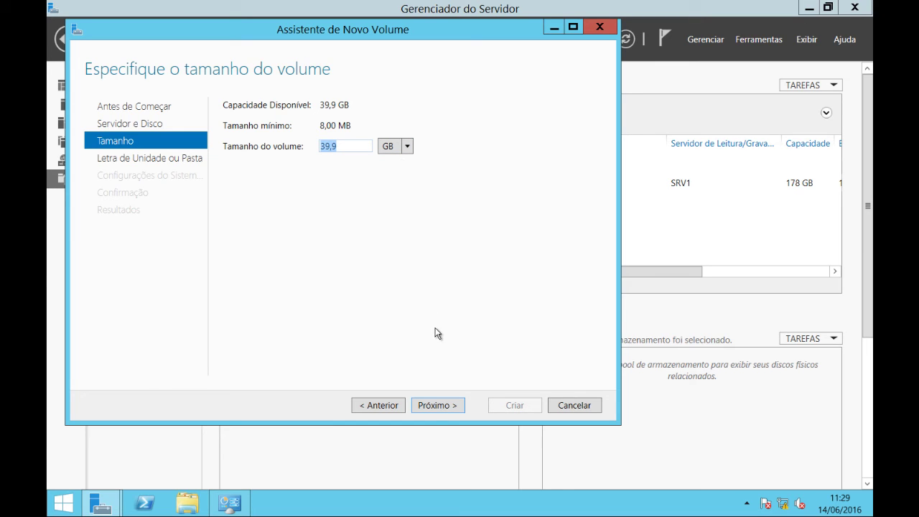
Create a 39,9 GB NTFS volume with drive letter E, label Novo Volume and Padrão allocation unit size
click(449, 408)
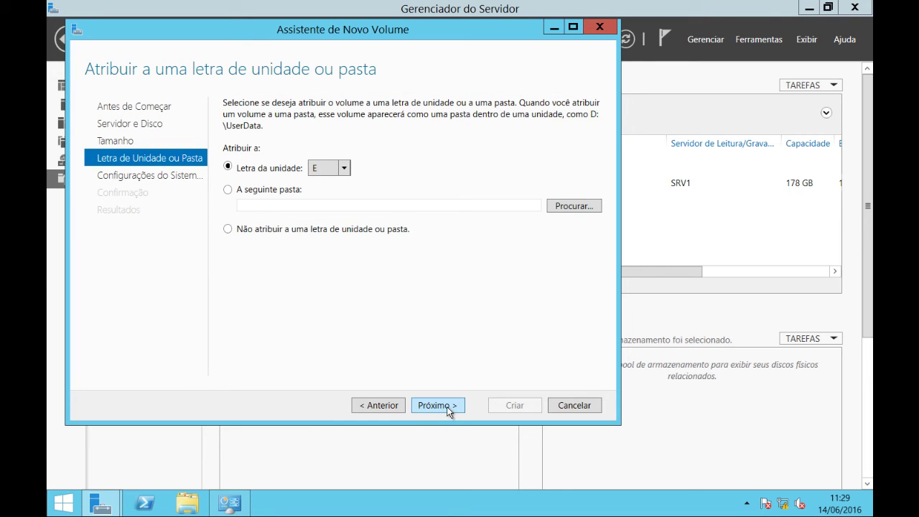
click(452, 410)
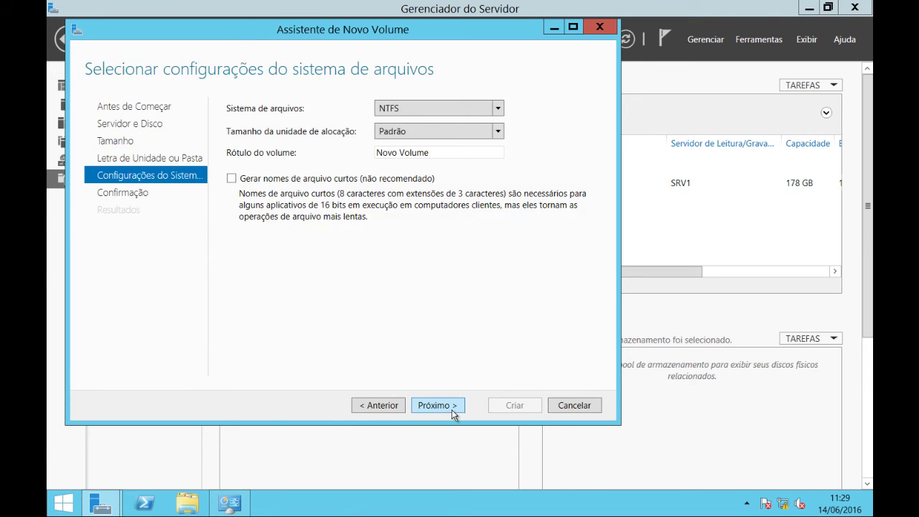
click(455, 408)
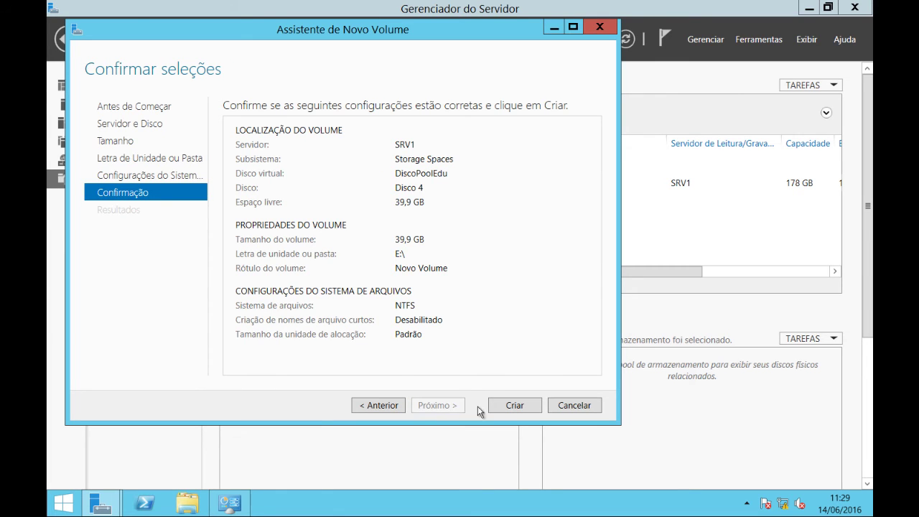
click(515, 408)
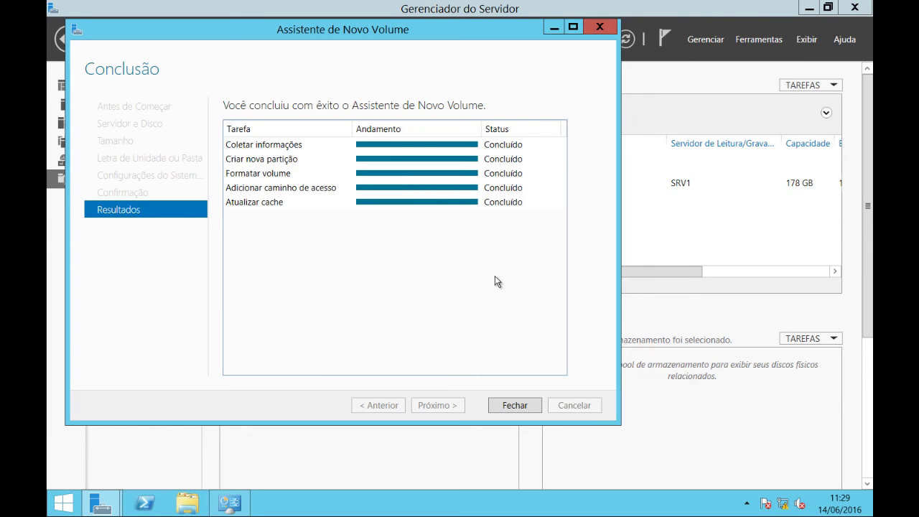
click(537, 405)
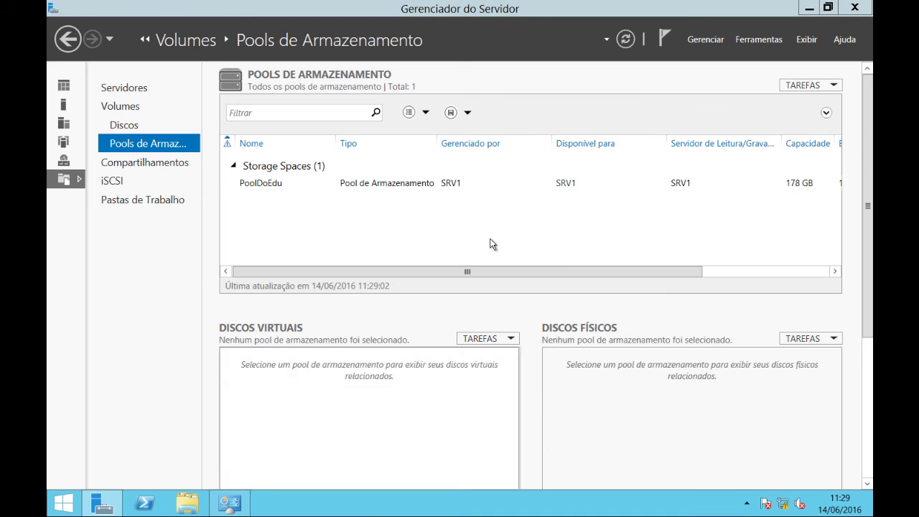
Check the new E: volume among the drives in File Explorer, then close Explorer and Server Manager
key(super+e)
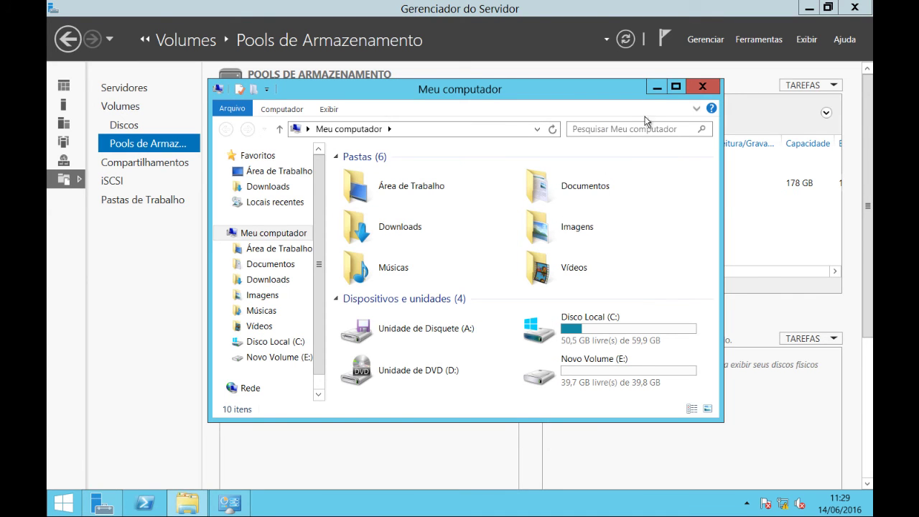
click(676, 86)
click(253, 253)
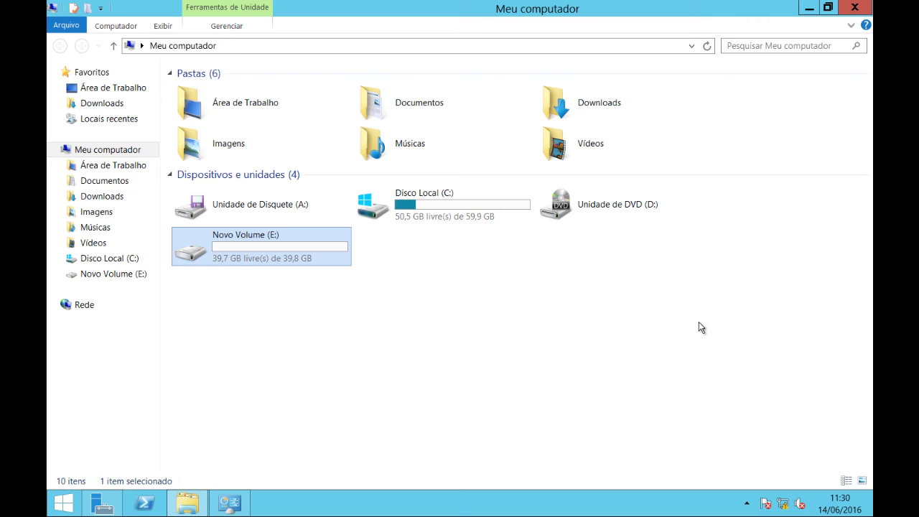
click(855, 8)
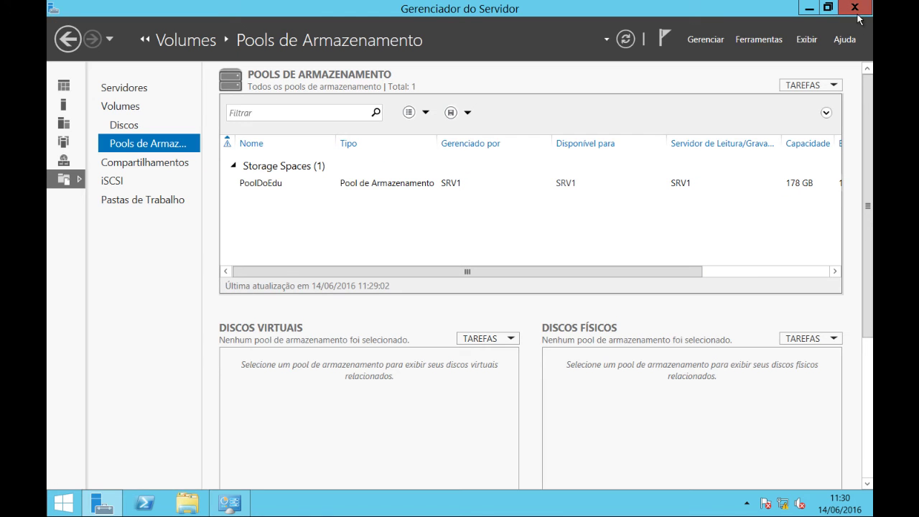
click(856, 10)
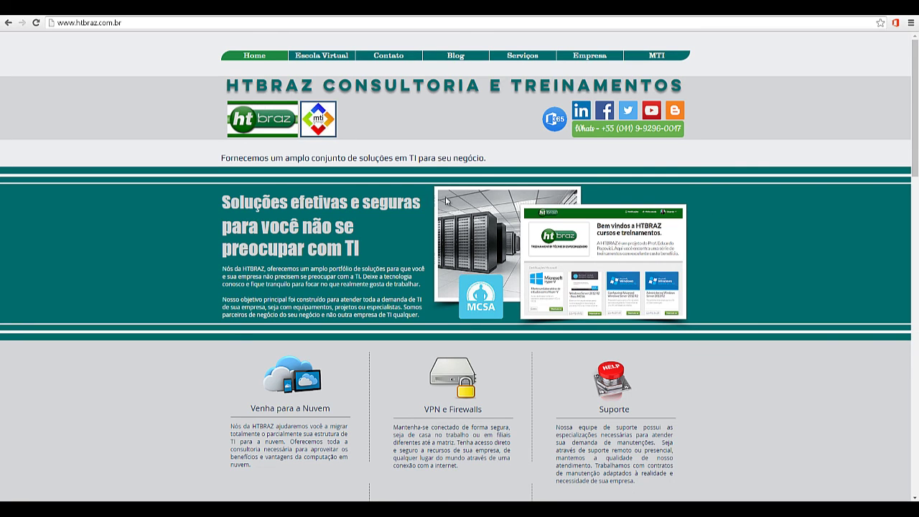
Look through the services and training offers on the HTBRAZ home page in the web browser
scroll(493, 191, down, 1)
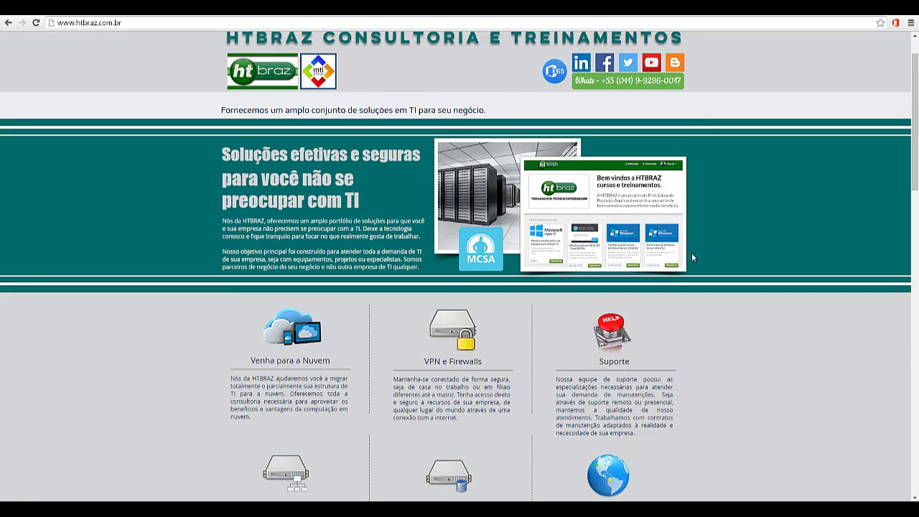
scroll(792, 336, down, 6)
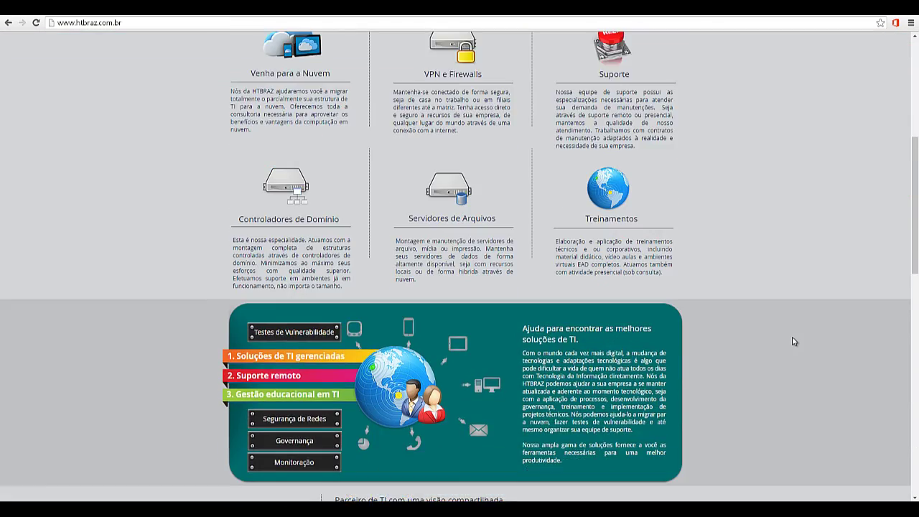
scroll(792, 337, down, 10)
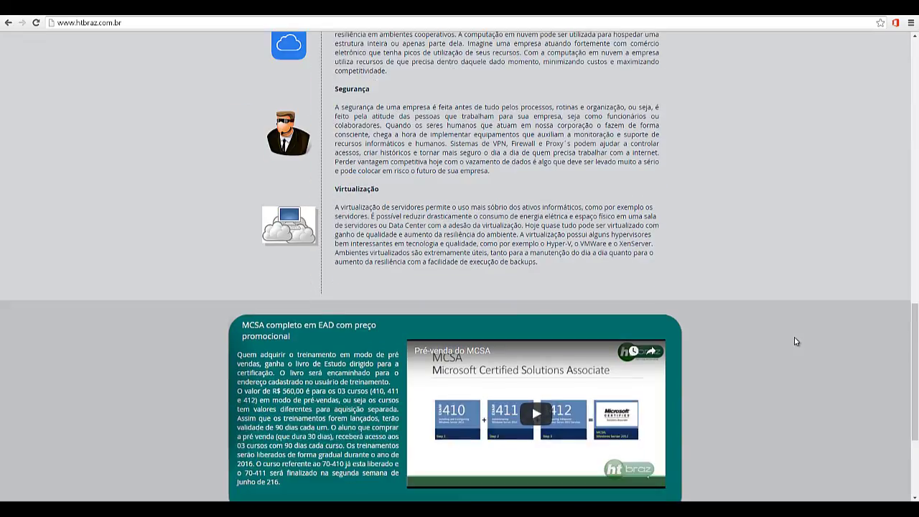
scroll(795, 341, down, 2)
scroll(795, 341, up, 20)
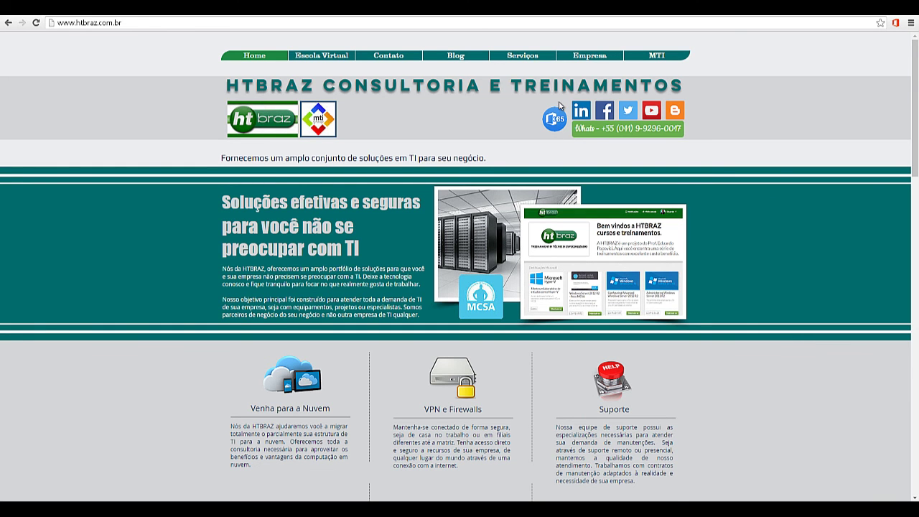
Open the HTBRAZ blog from the website and browse its recent posts
click(680, 114)
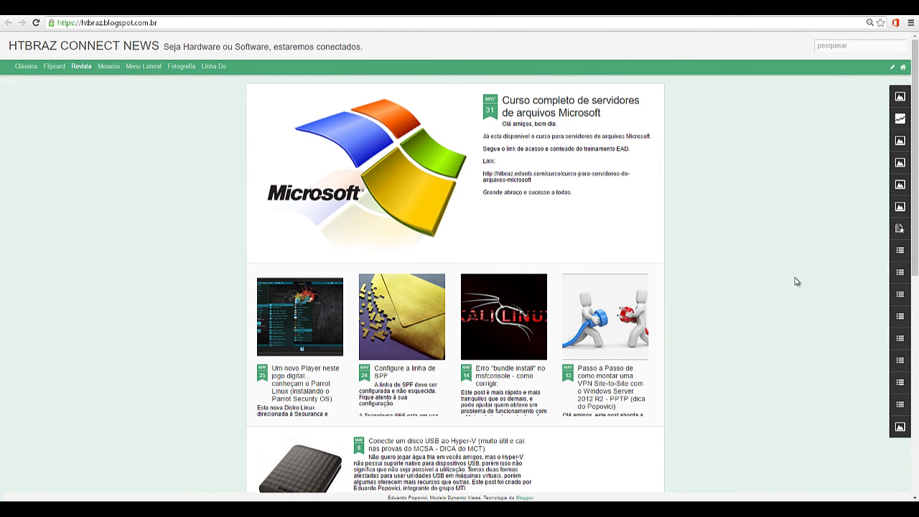
scroll(794, 282, down, 1)
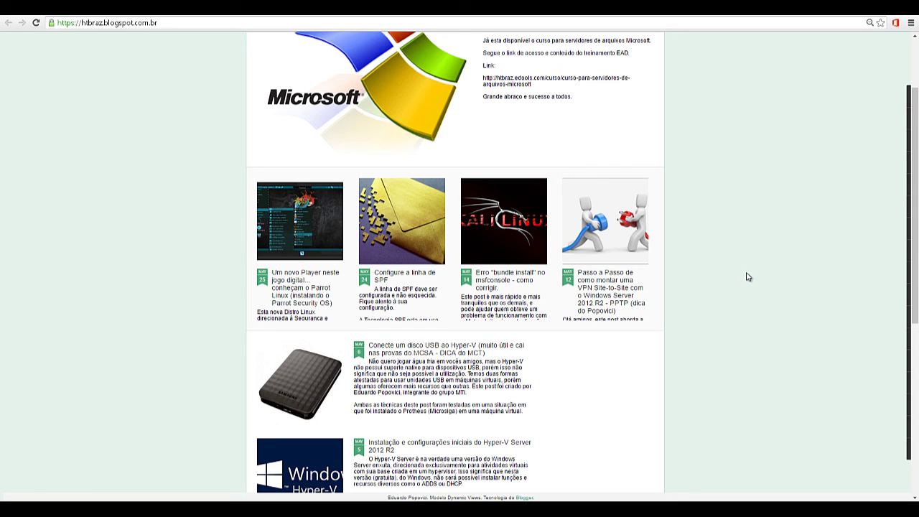
scroll(748, 276, down, 5)
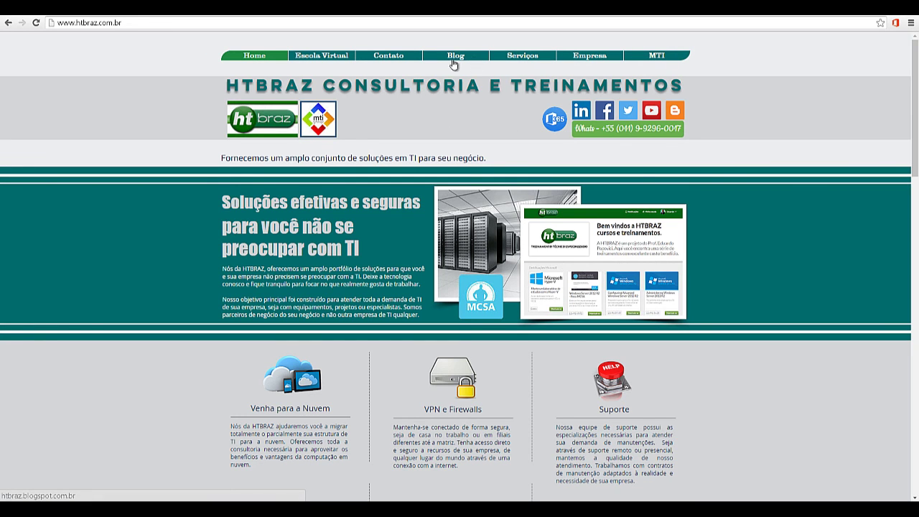
Open the Escola Virtual page of the HTBRAZ website and look over the list of training courses
click(338, 58)
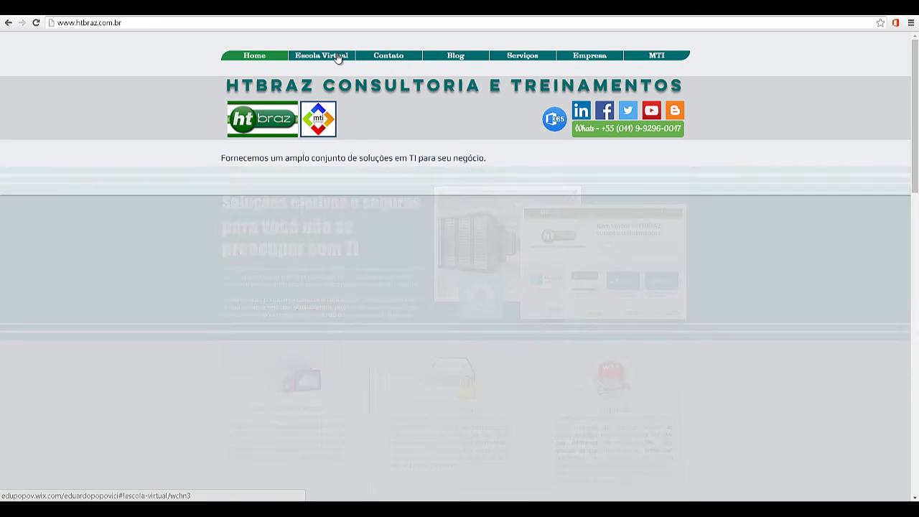
scroll(537, 206, down, 2)
scroll(537, 206, up, 2)
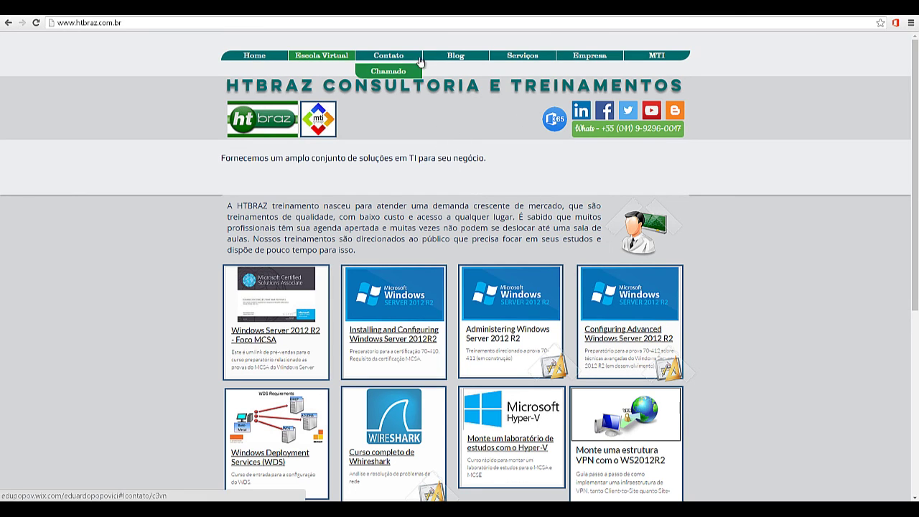
Open the Projetos e eventos page under Serviços and browse its photo gallery, expanding it to show more pictures three times
mouse_move(512, 64)
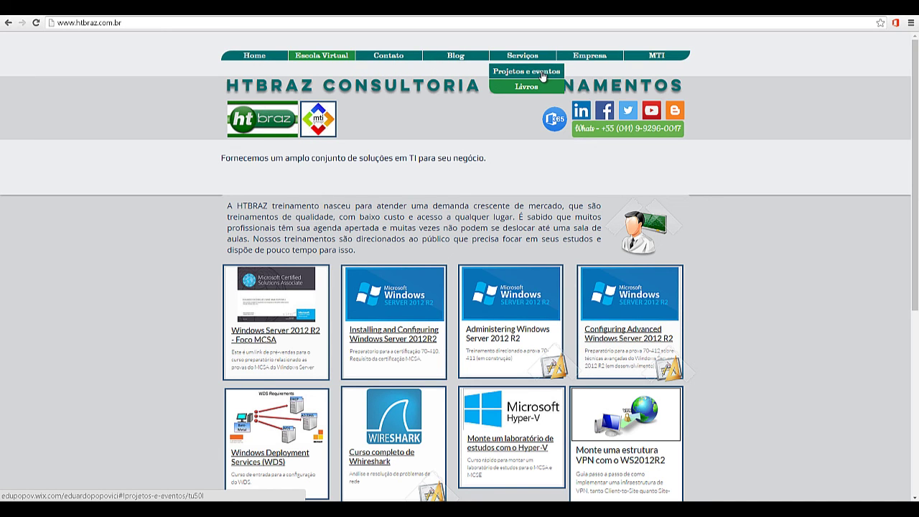
click(542, 74)
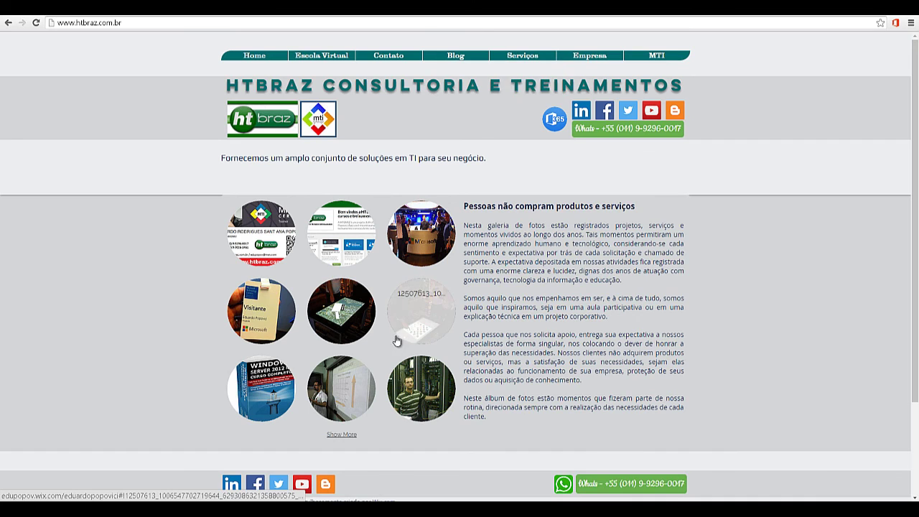
scroll(402, 338, down, 2)
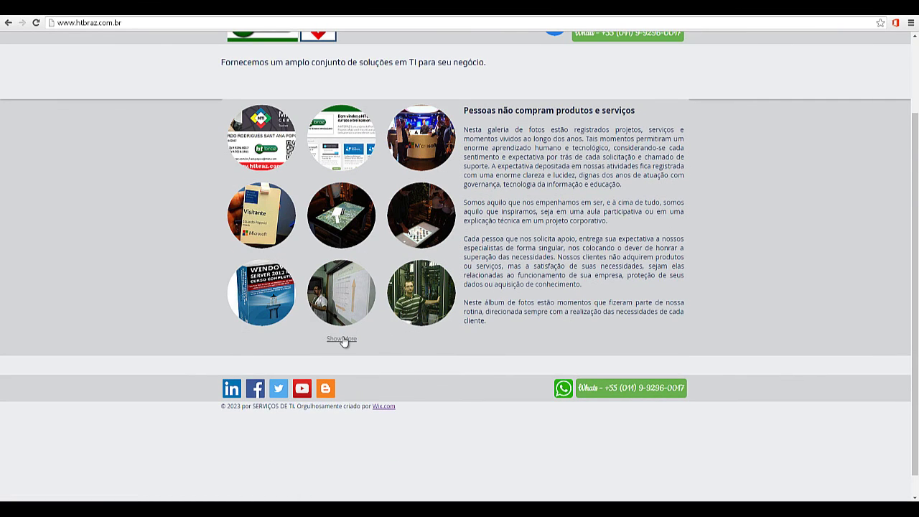
click(342, 339)
scroll(345, 341, down, 1)
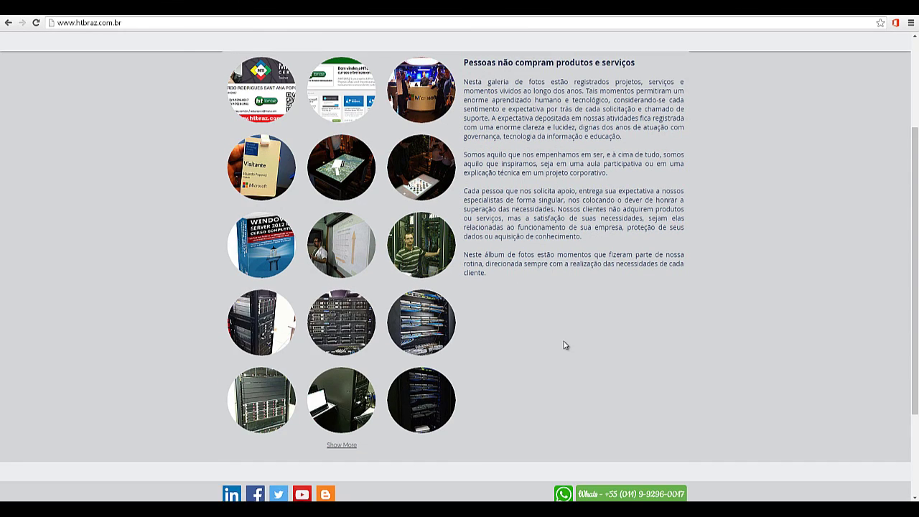
scroll(564, 345, down, 2)
click(352, 351)
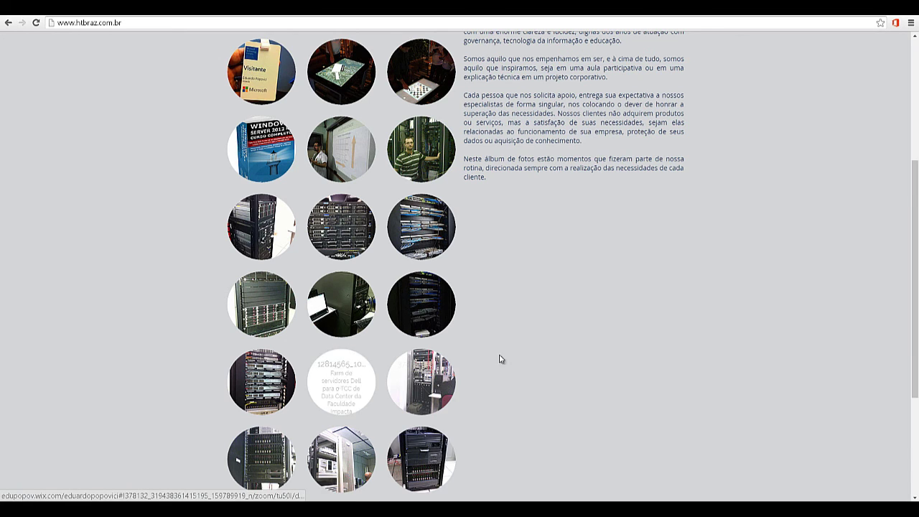
scroll(506, 358, down, 2)
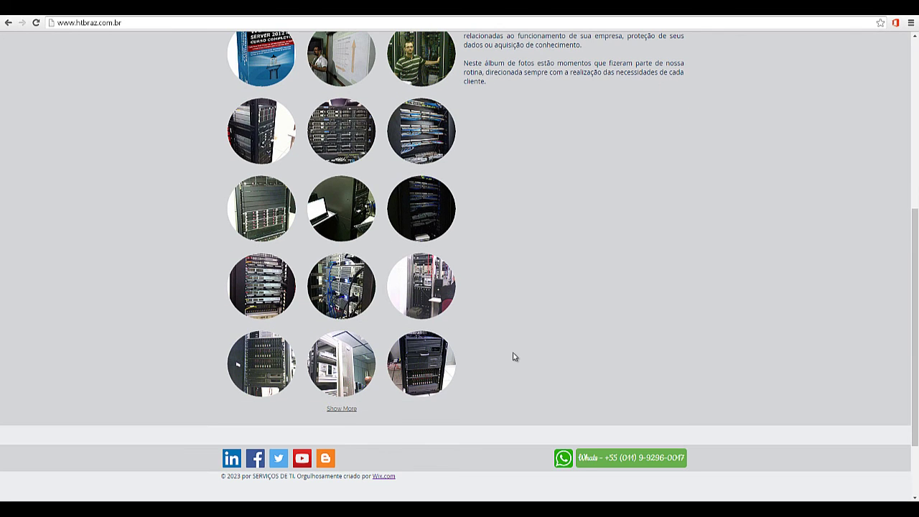
click(340, 408)
scroll(592, 403, down, 4)
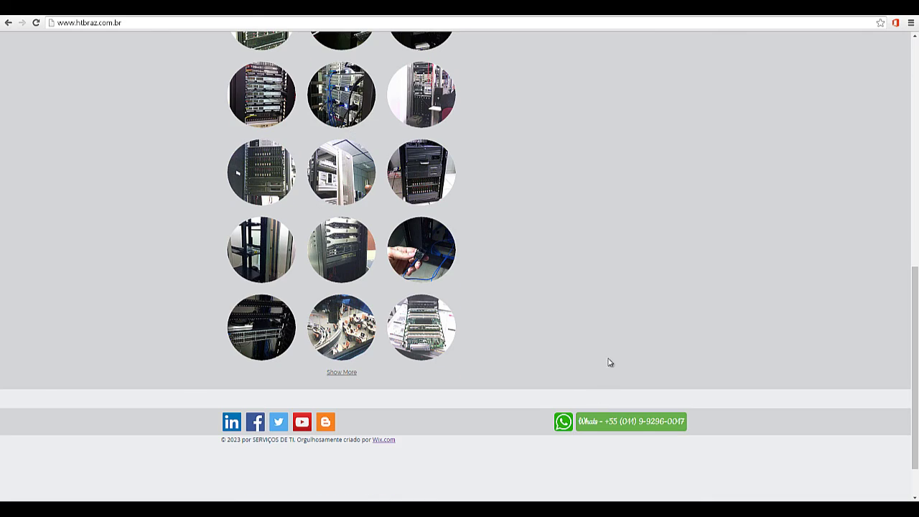
scroll(607, 363, up, 10)
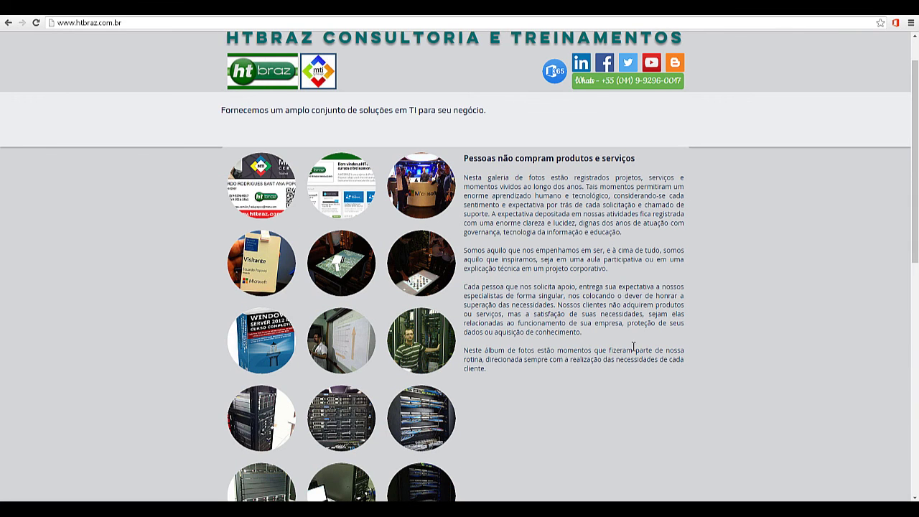
scroll(428, 276, up, 1)
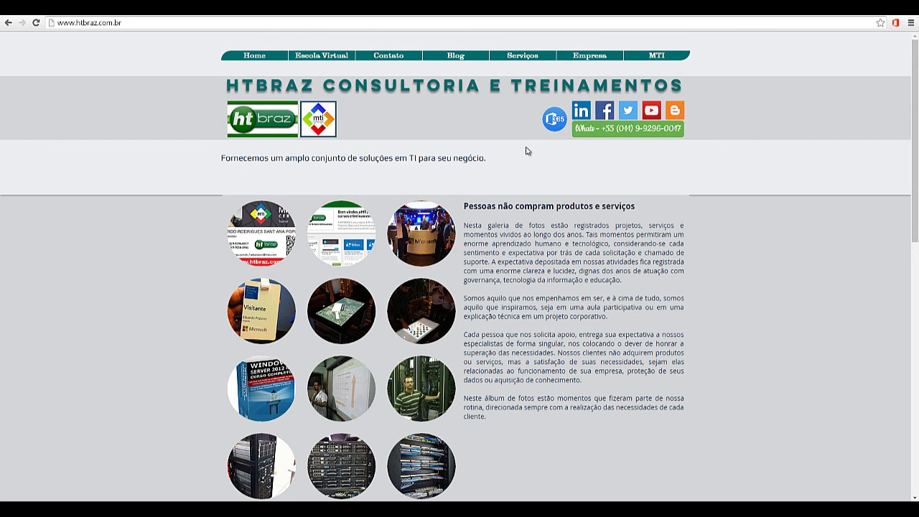
Revisit the Escola Virtual course list and open the Livros page under Serviços to view the published books
click(343, 58)
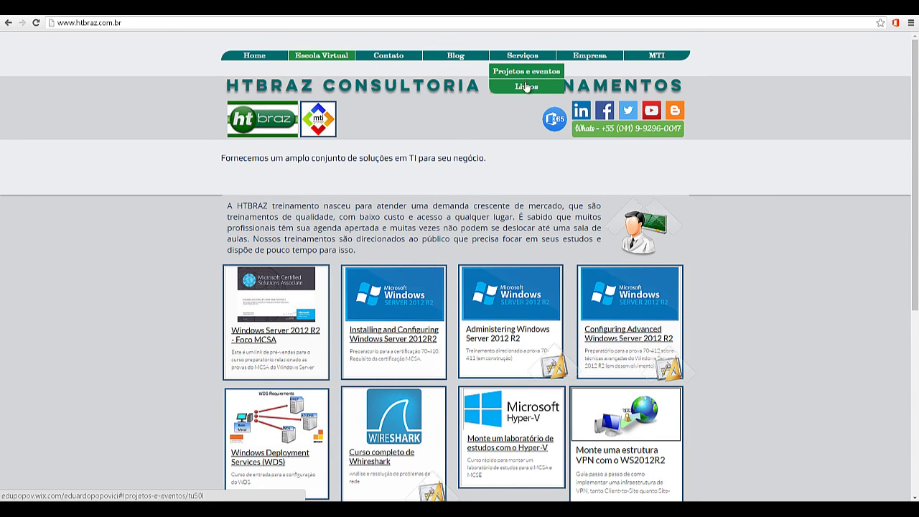
click(527, 87)
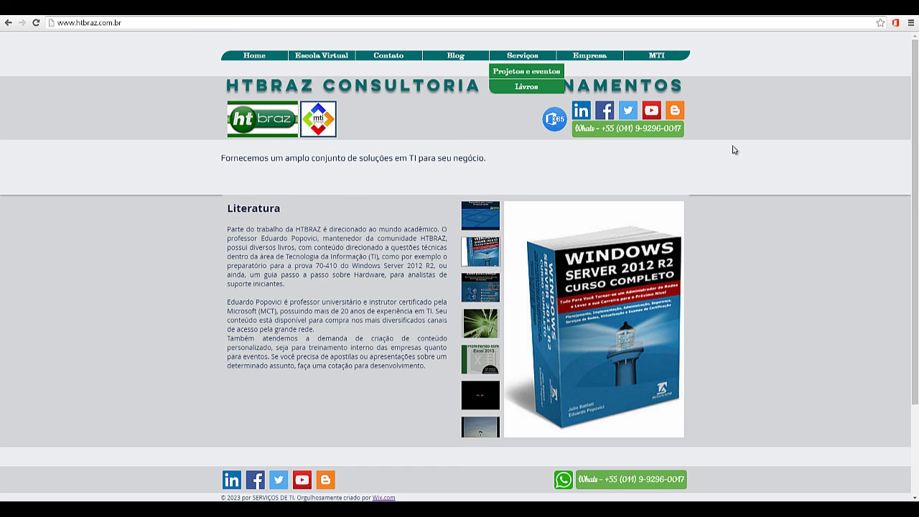
Open the MTI page and look over the Mixed Technology Influencers description and partner logos
click(665, 59)
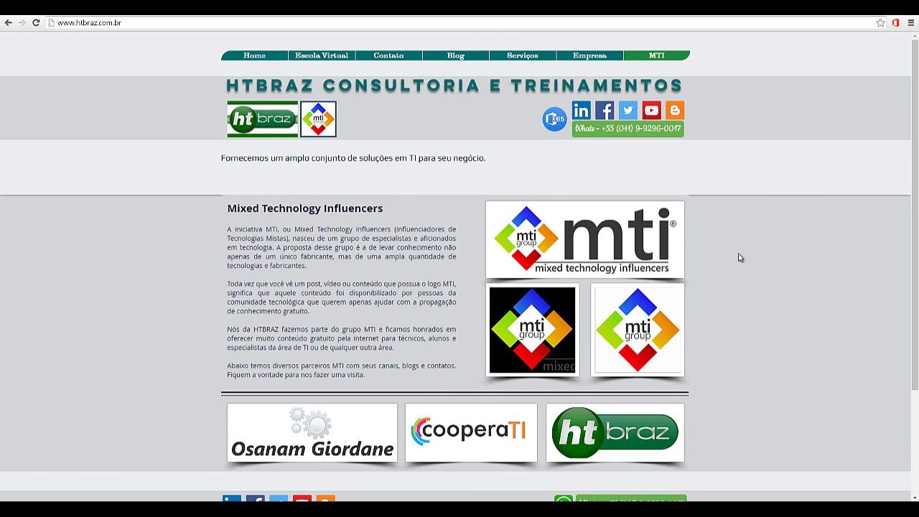
scroll(740, 258, down, 1)
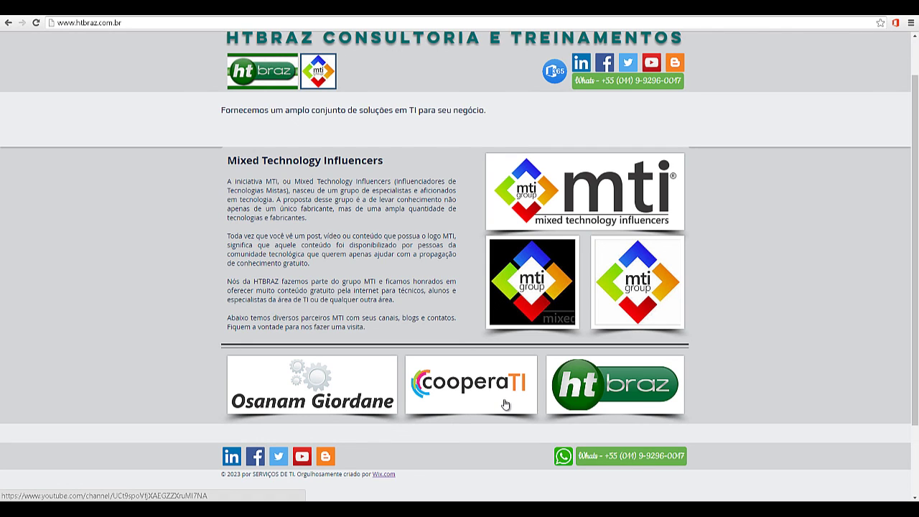
scroll(804, 364, up, 1)
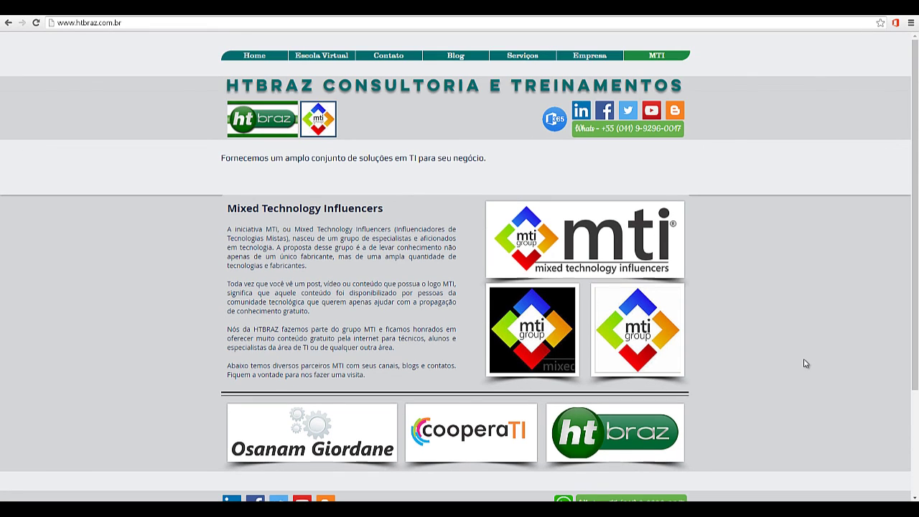